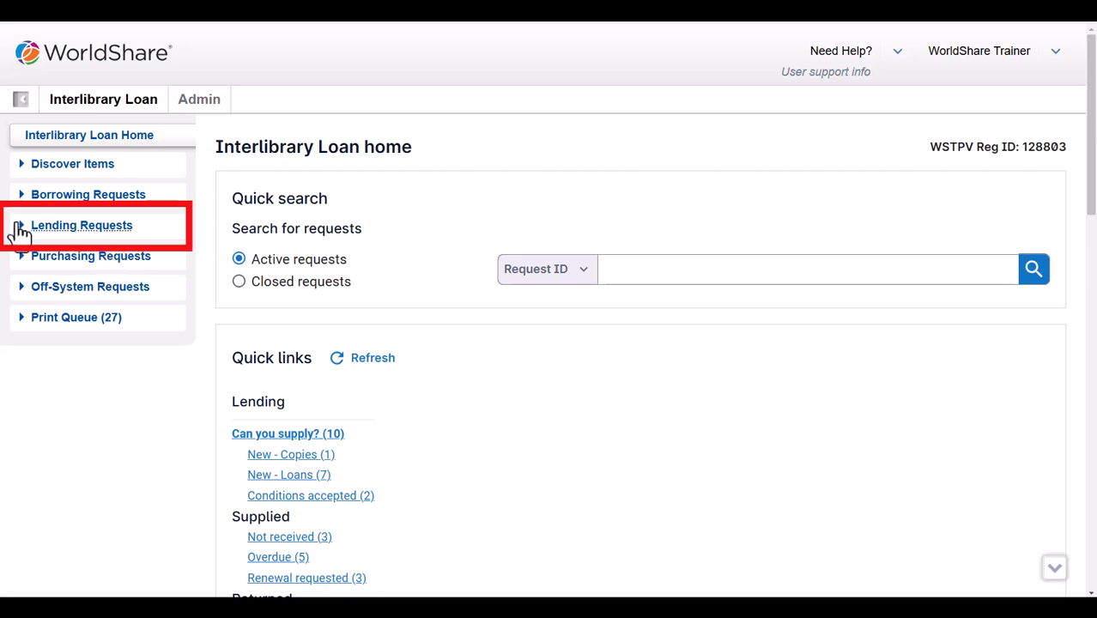
Open new loan request 229754044 for River of dark dreams from the New - Loans queue
click(21, 230)
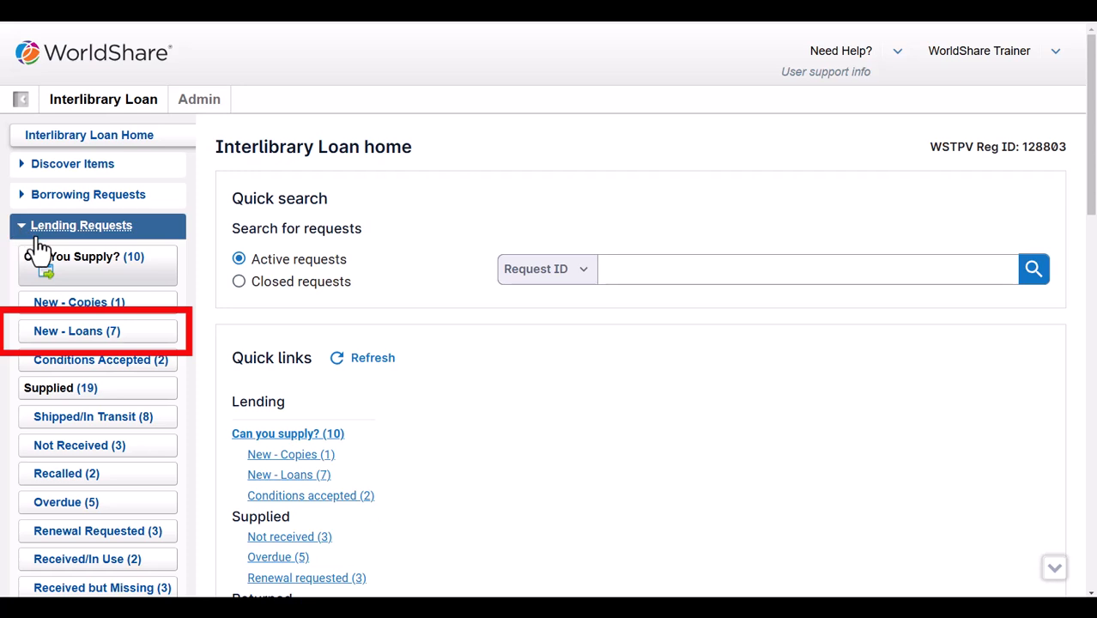
click(53, 340)
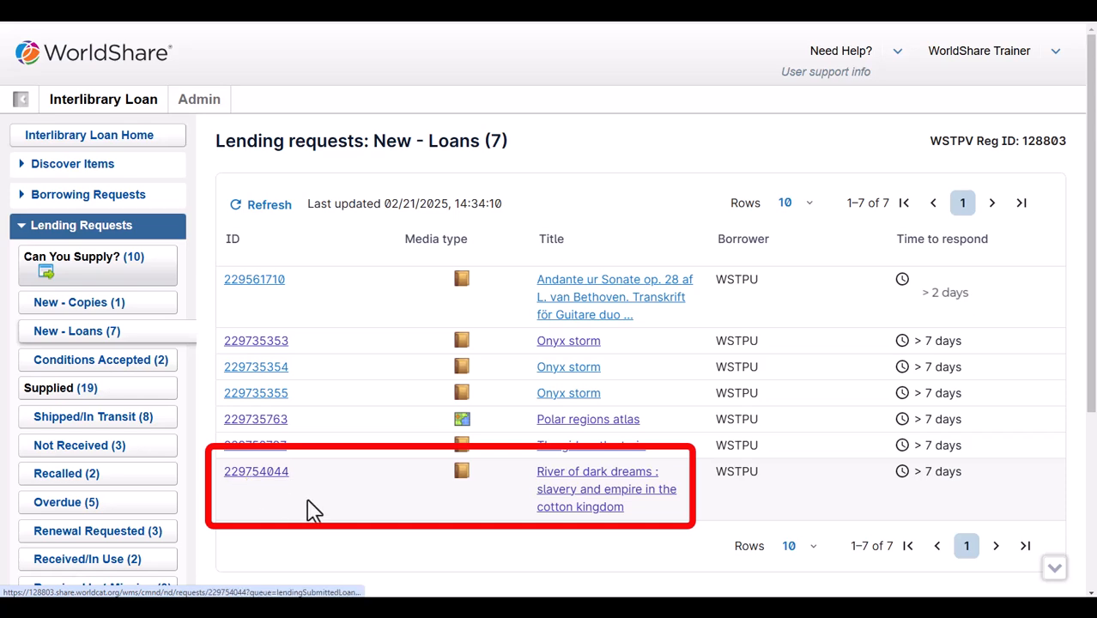
click(582, 507)
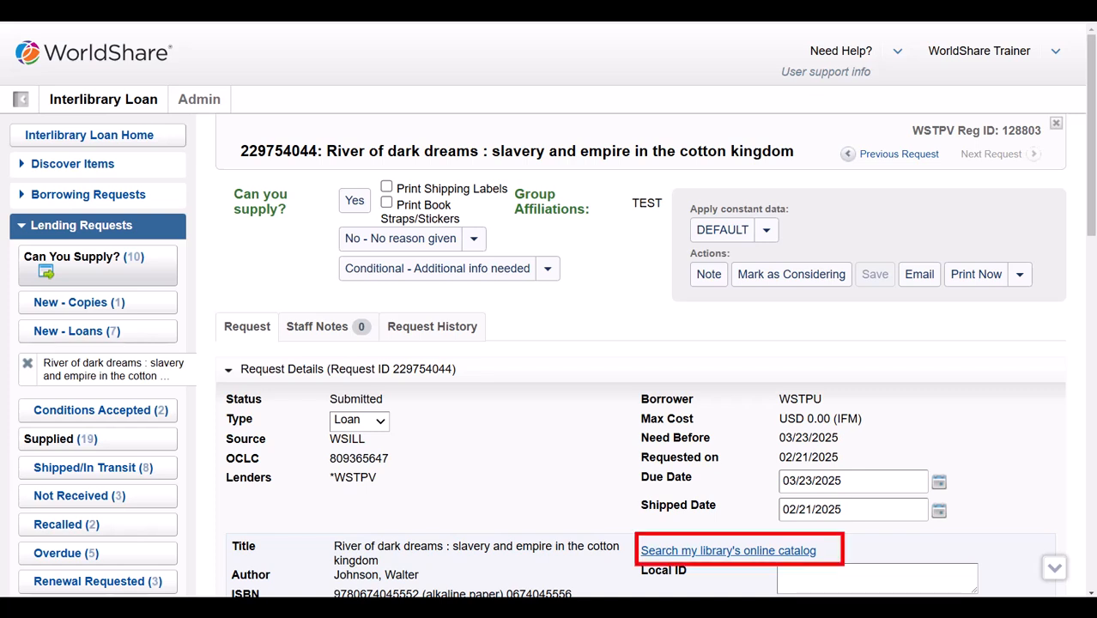
Find River of dark dreams in the library catalog and copy its location MAIN-STACKS 976.335 J71r
click(713, 554)
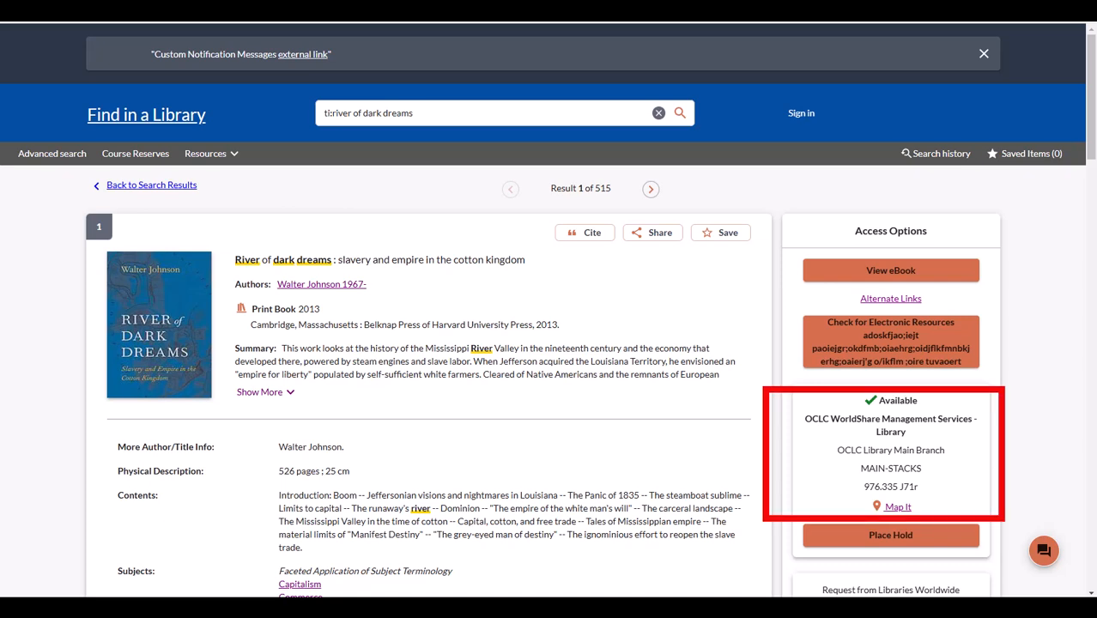
drag(859, 463, 931, 496)
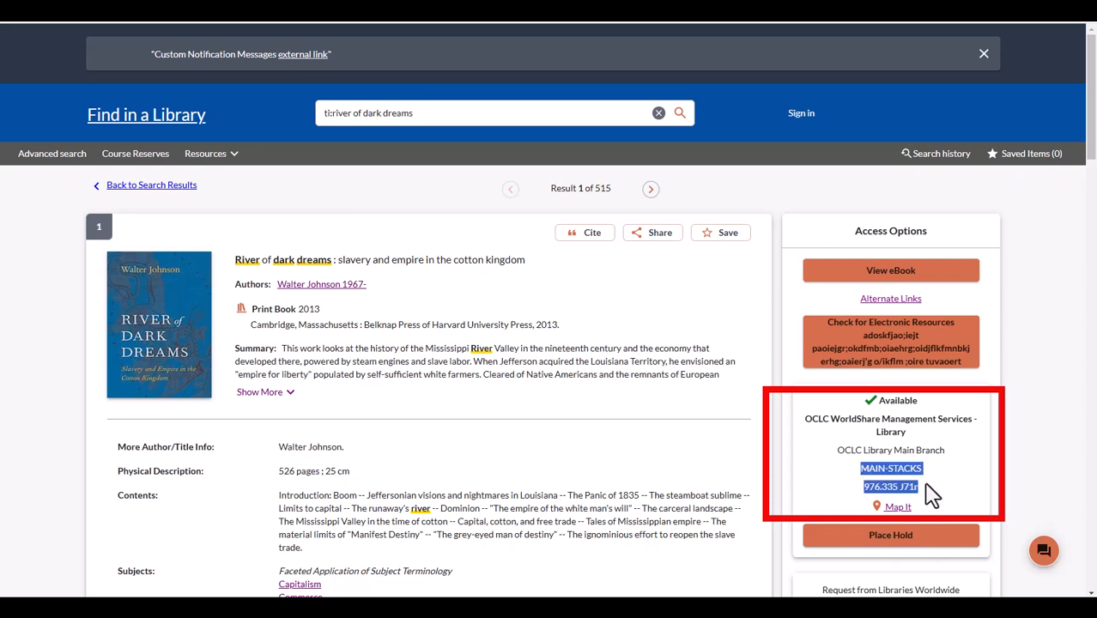
right_click(918, 486)
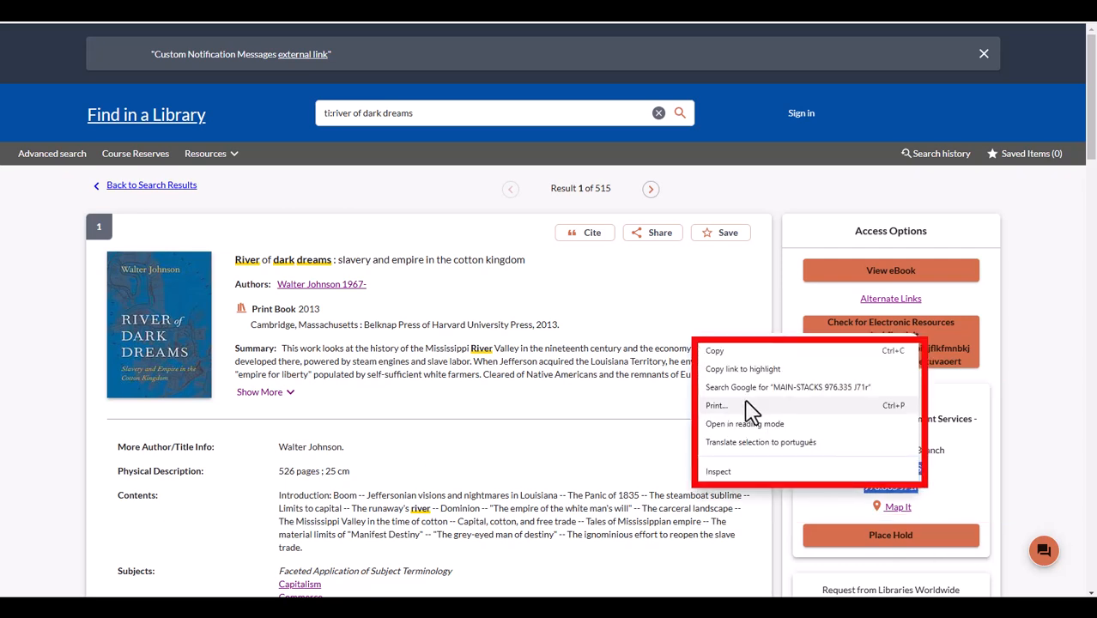
Paste MAIN-STACKS 976.335 J71r into the request's Local ID field and save the request
click(730, 357)
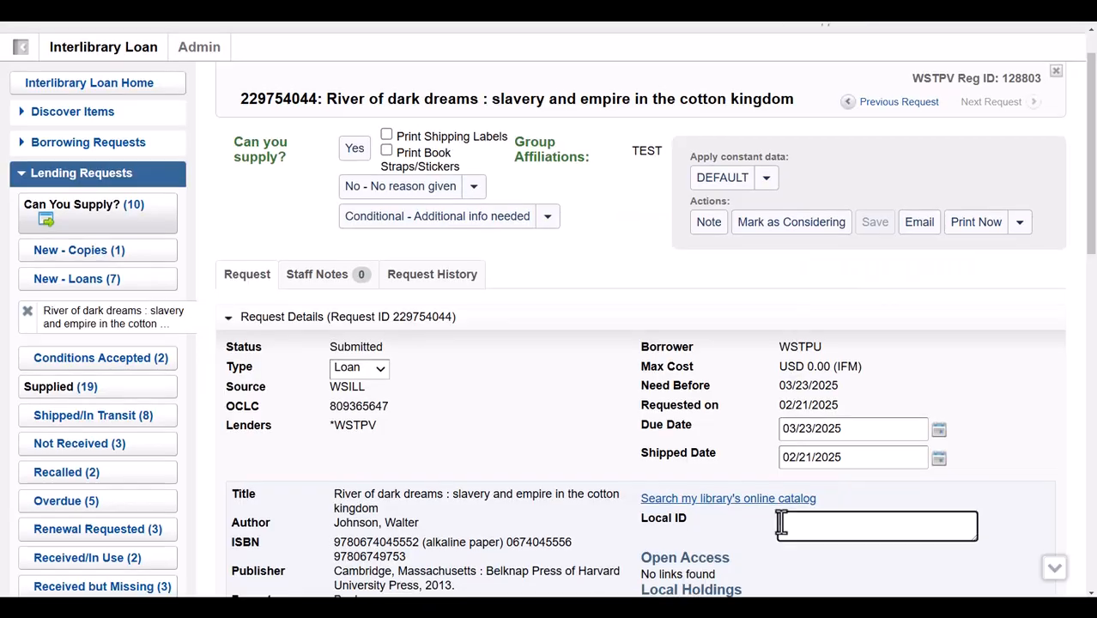
right_click(783, 521)
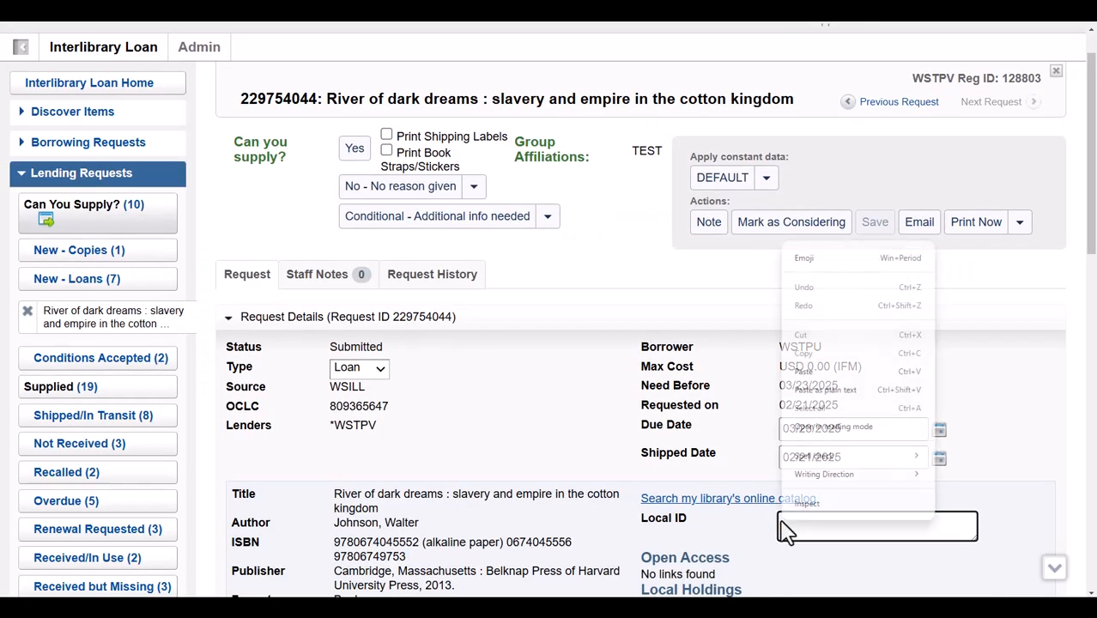
click(807, 370)
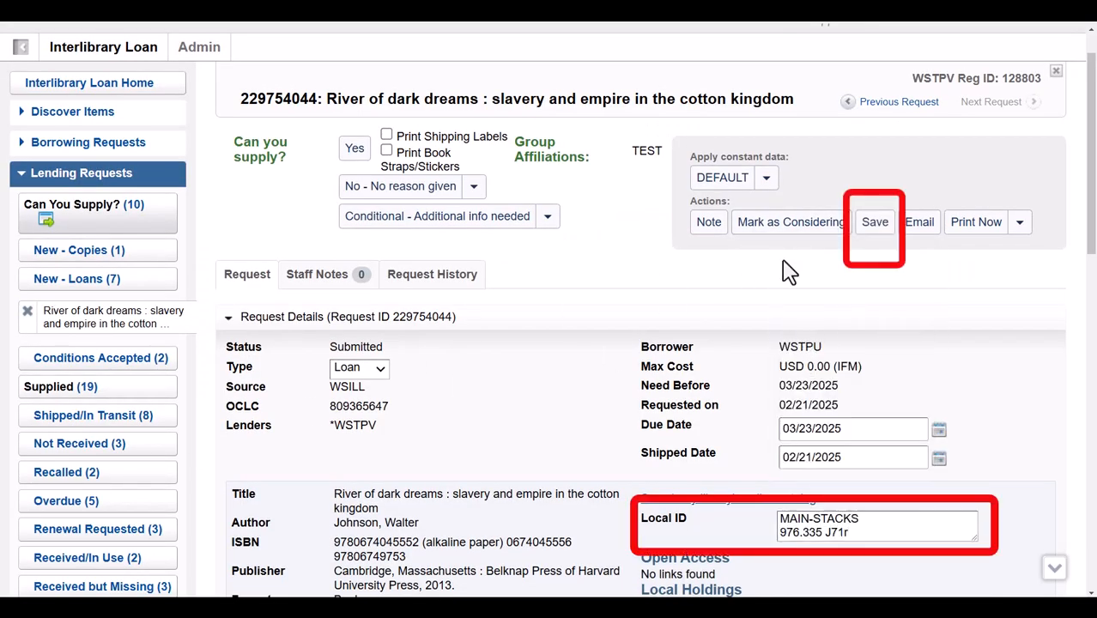
click(873, 223)
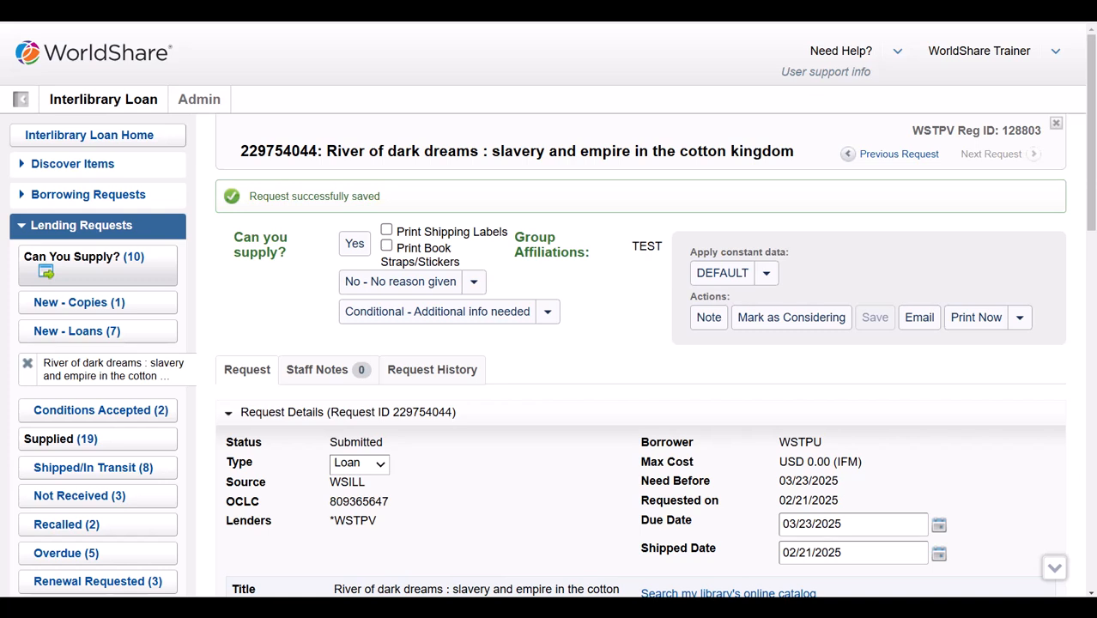
click(1019, 319)
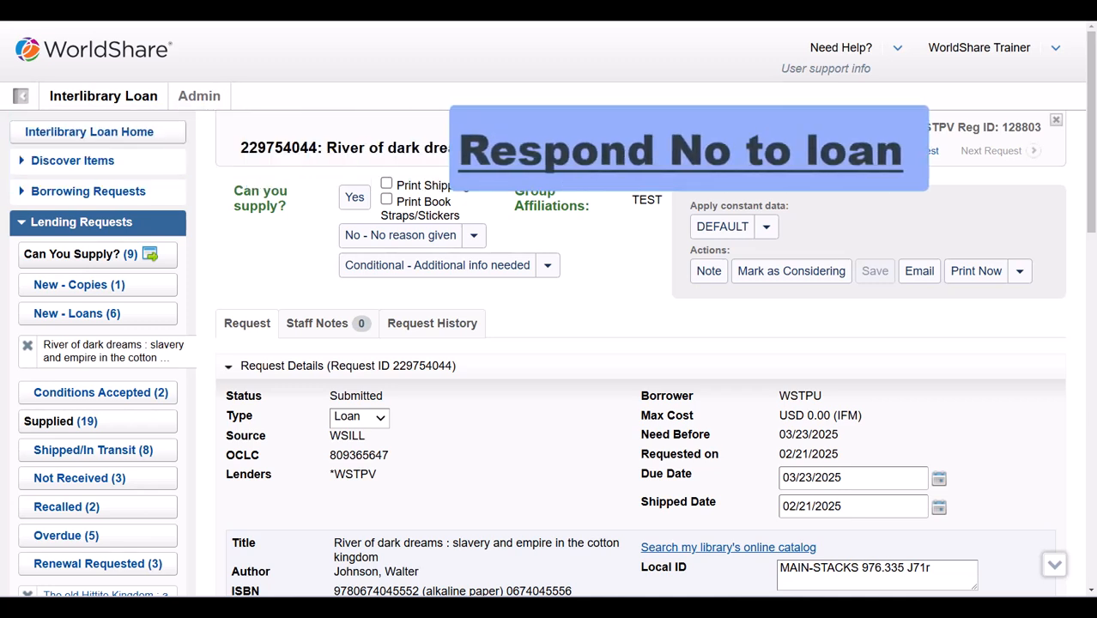
click(473, 237)
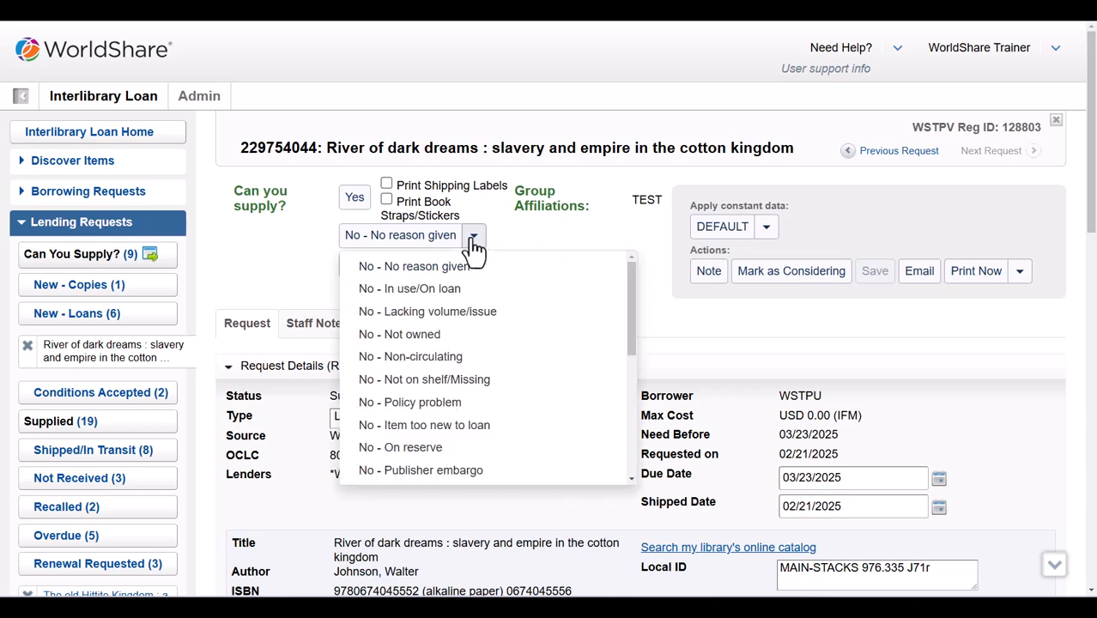
mouse_move(633, 272)
mouse_down()
mouse_move(627, 387)
mouse_move(643, 340)
mouse_move(642, 277)
mouse_move(652, 275)
mouse_up()
click(654, 276)
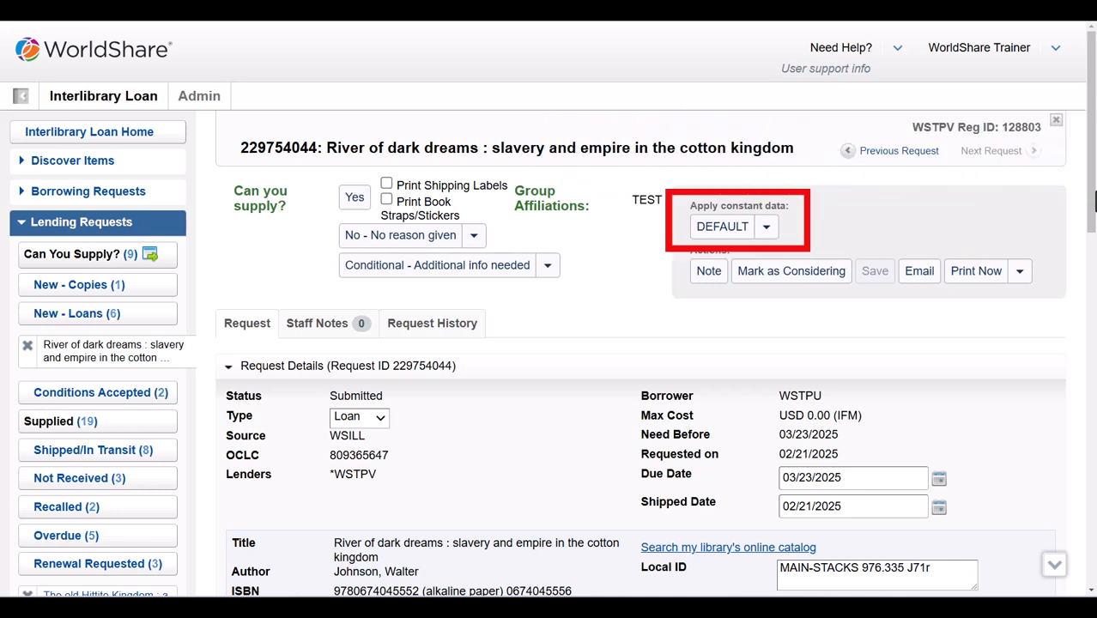
click(765, 227)
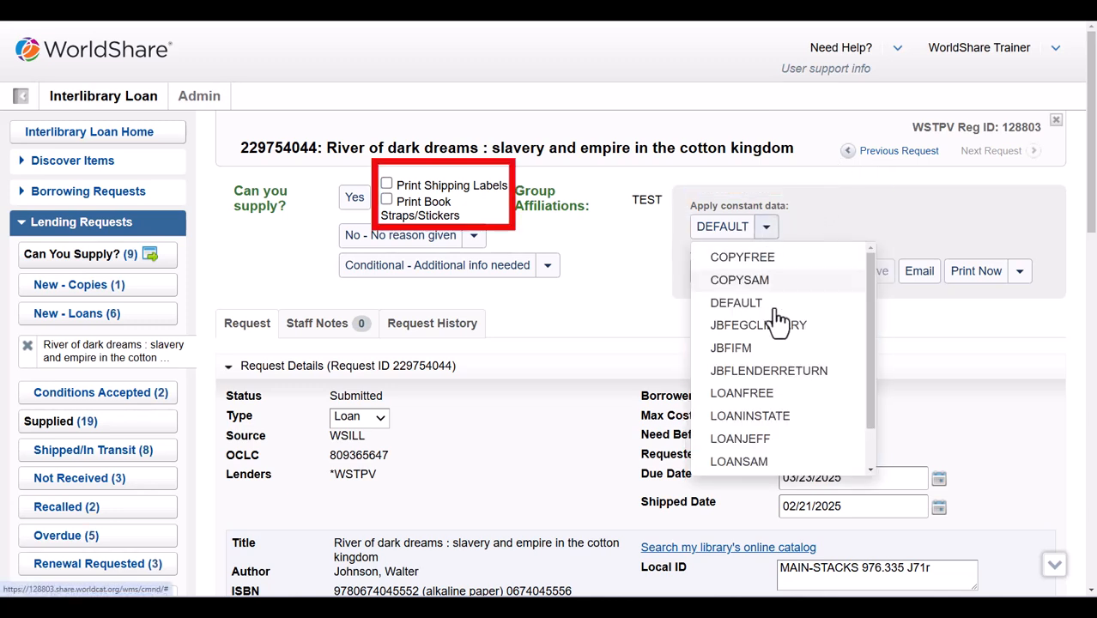
click(1084, 301)
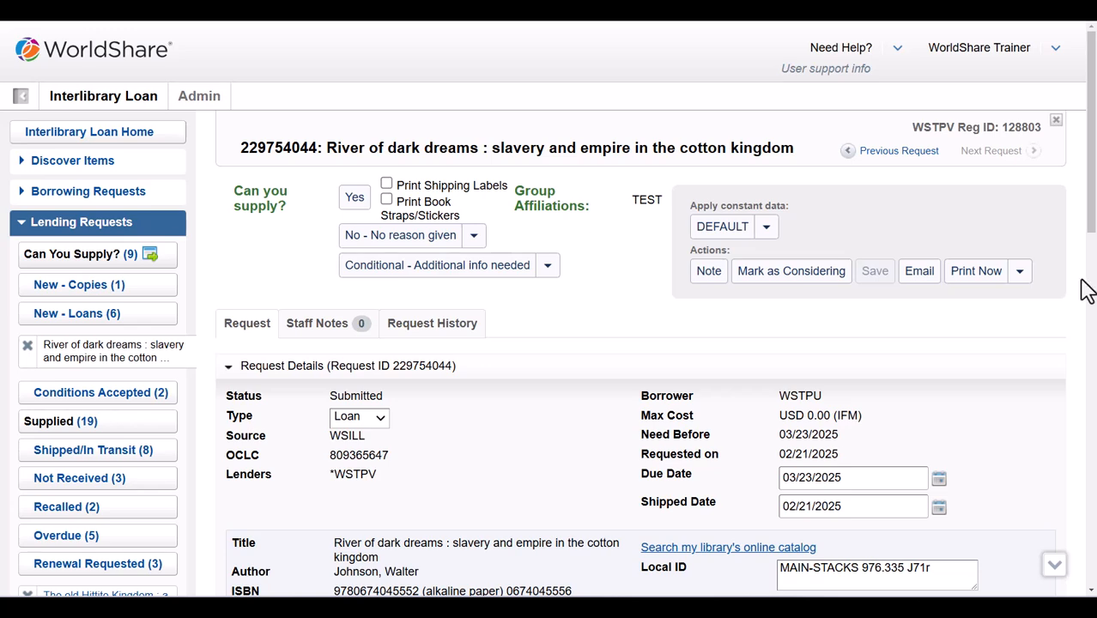
drag(1090, 227, 1094, 410)
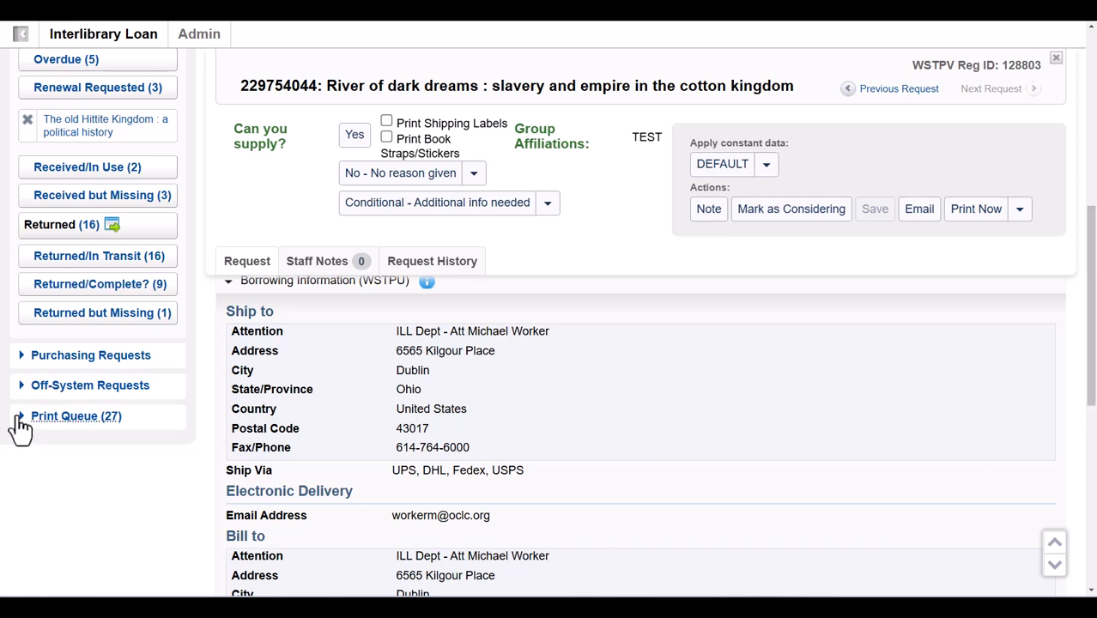
Print the queued Fault lines lending request, one per page
click(20, 419)
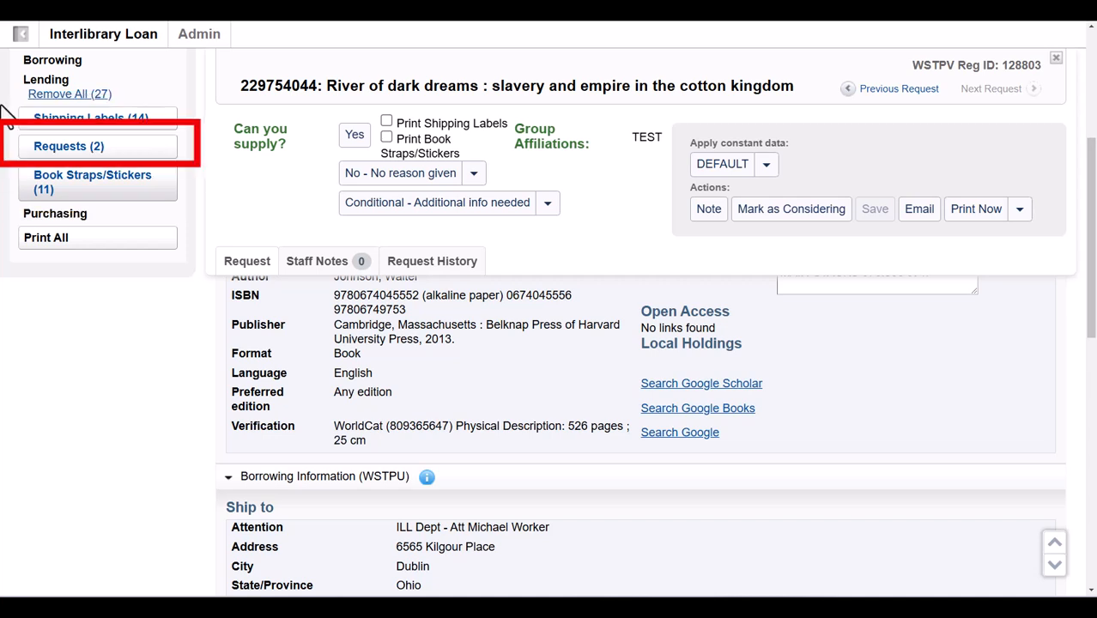
click(66, 157)
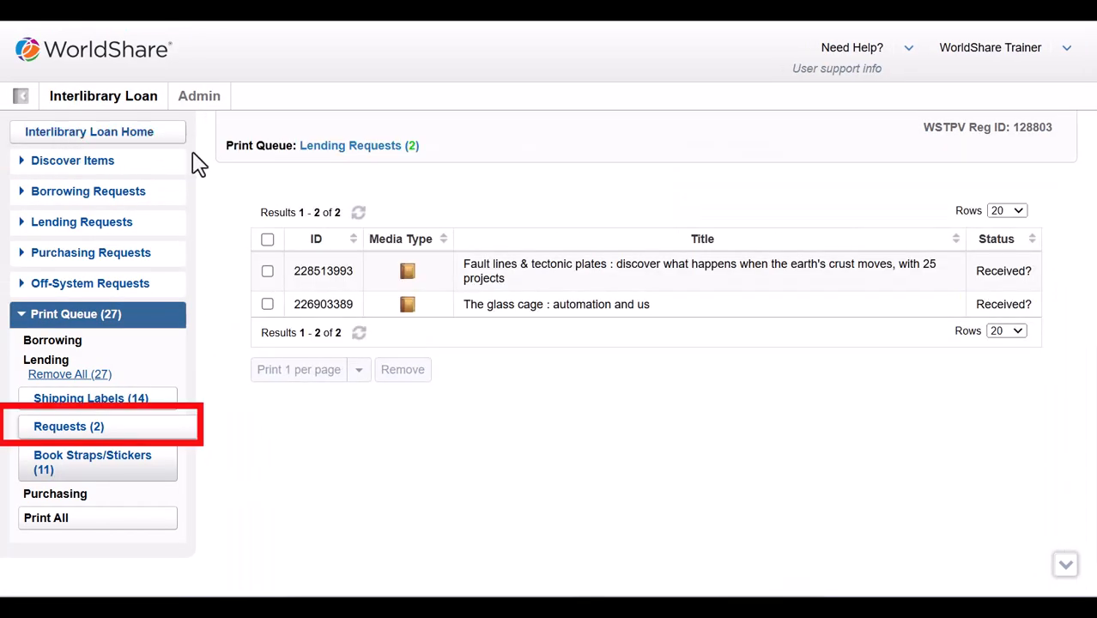
click(267, 272)
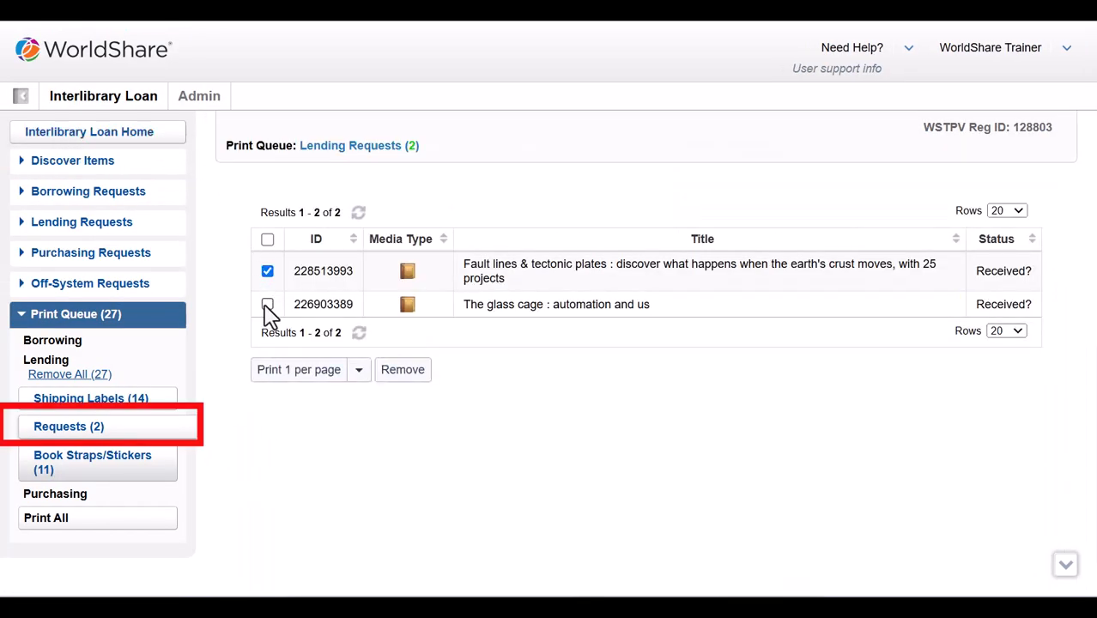
click(283, 377)
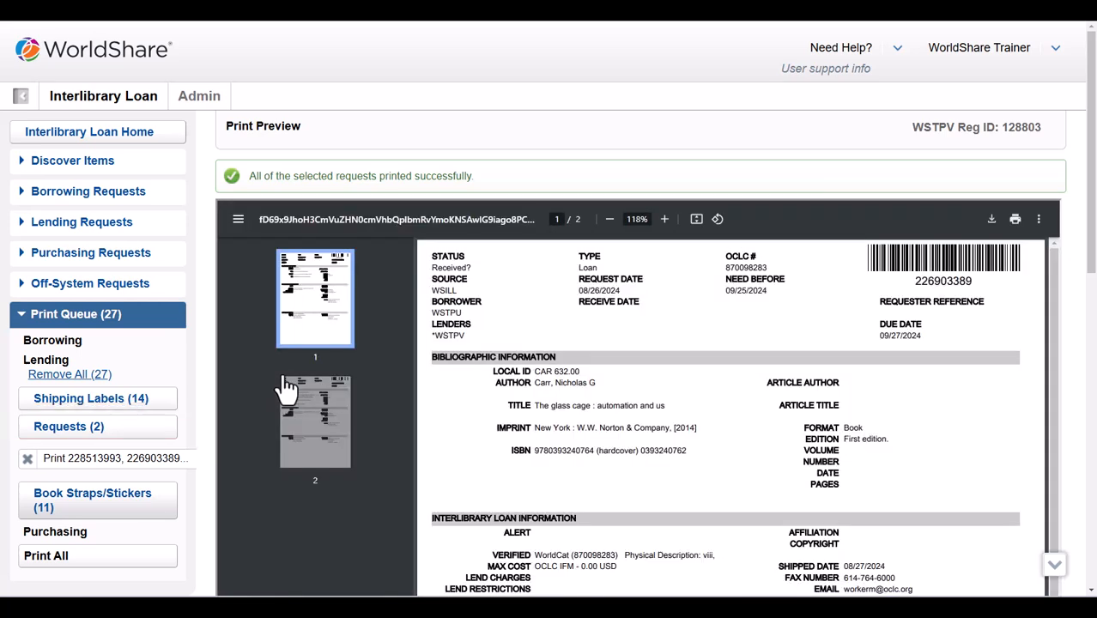
Remove The glass cage request from the lending requests print queue
click(27, 458)
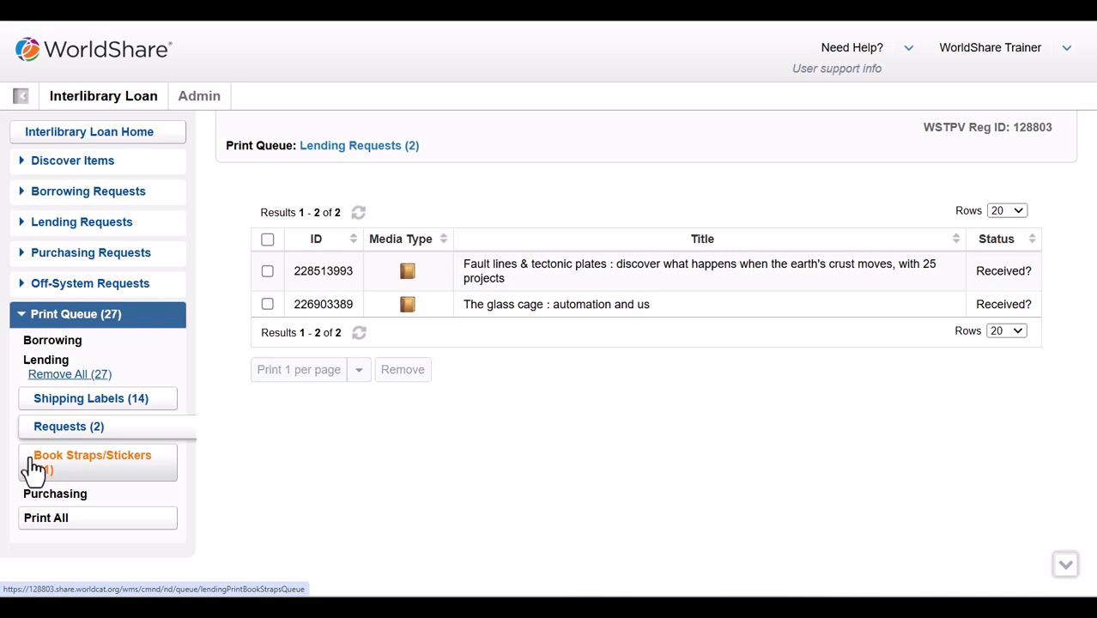
click(267, 305)
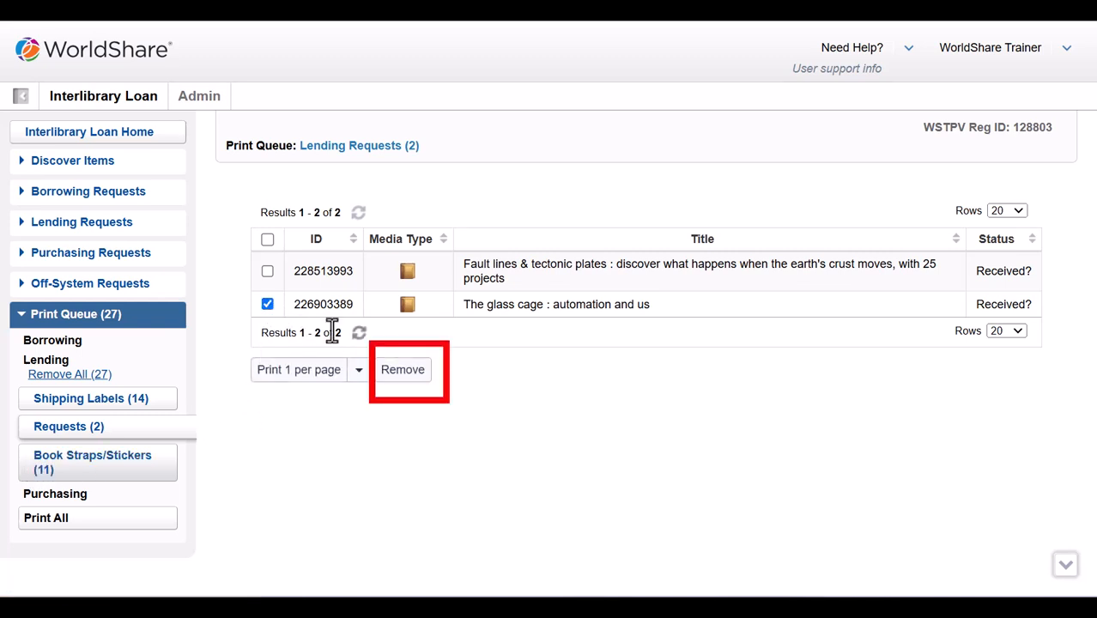
click(406, 376)
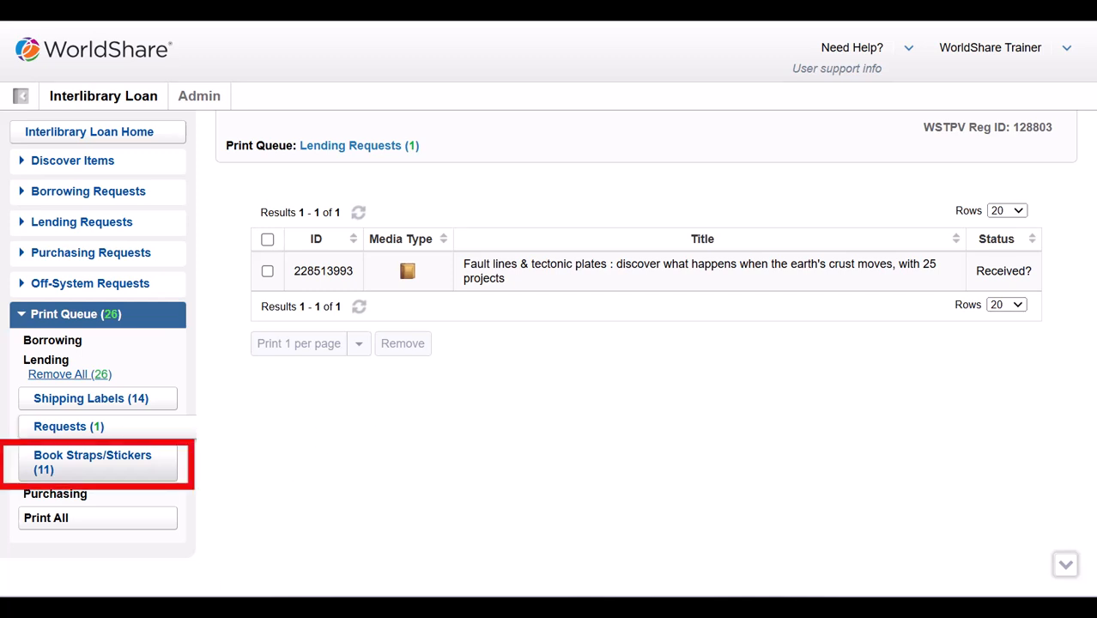
Print book straps for Out of the dust, Virtual reality and Into the light, two per page
click(81, 470)
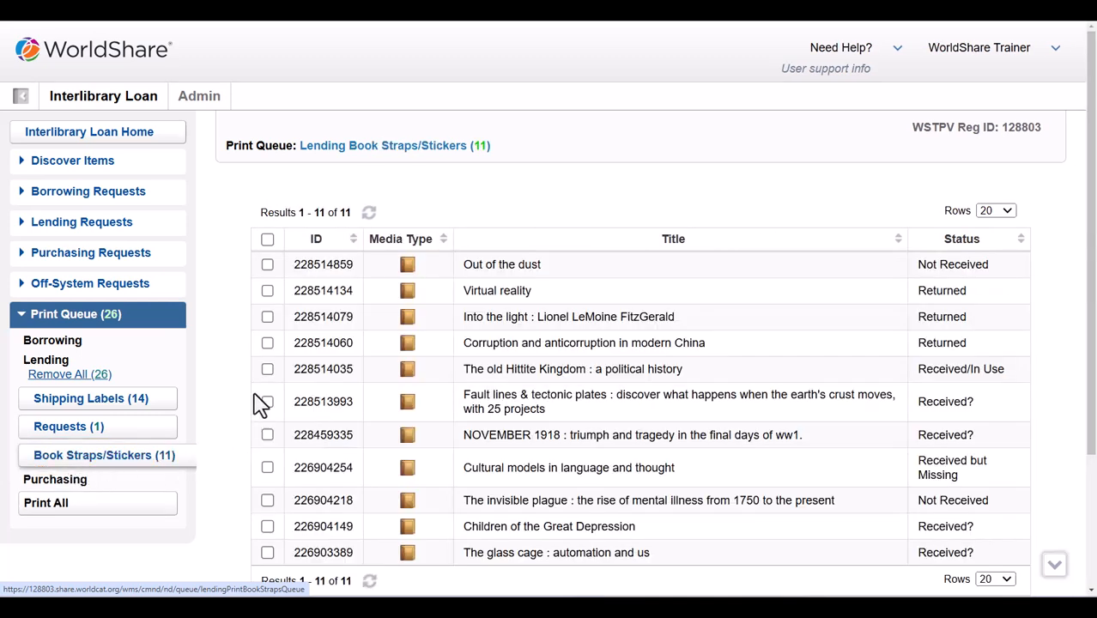
click(267, 264)
click(267, 290)
click(266, 317)
scroll(240, 333, down, 1)
scroll(241, 332, down, 1)
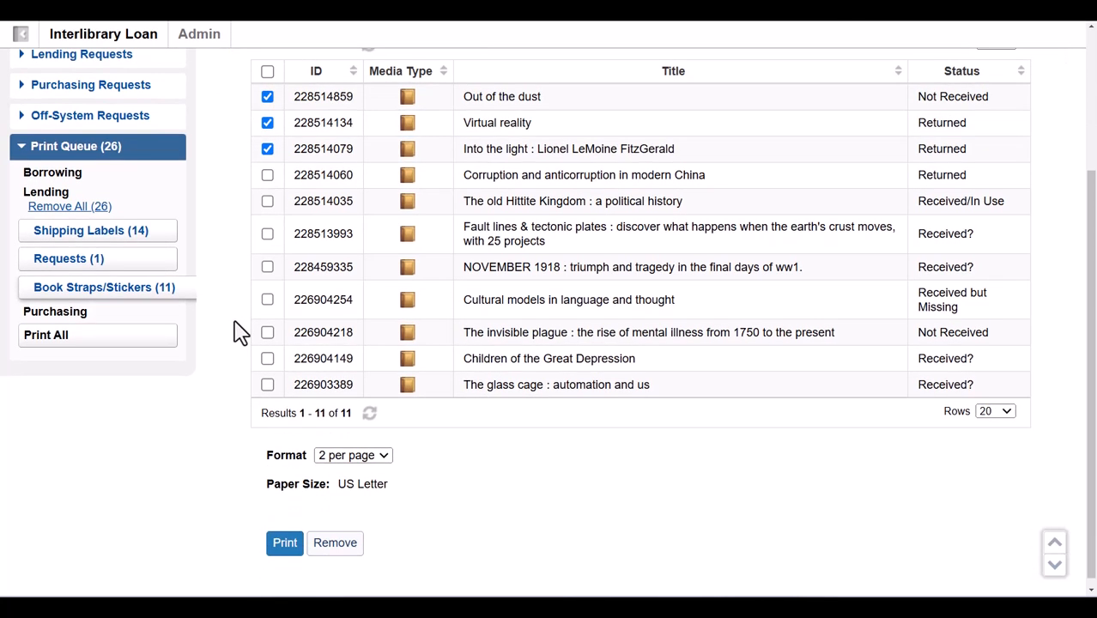
click(284, 547)
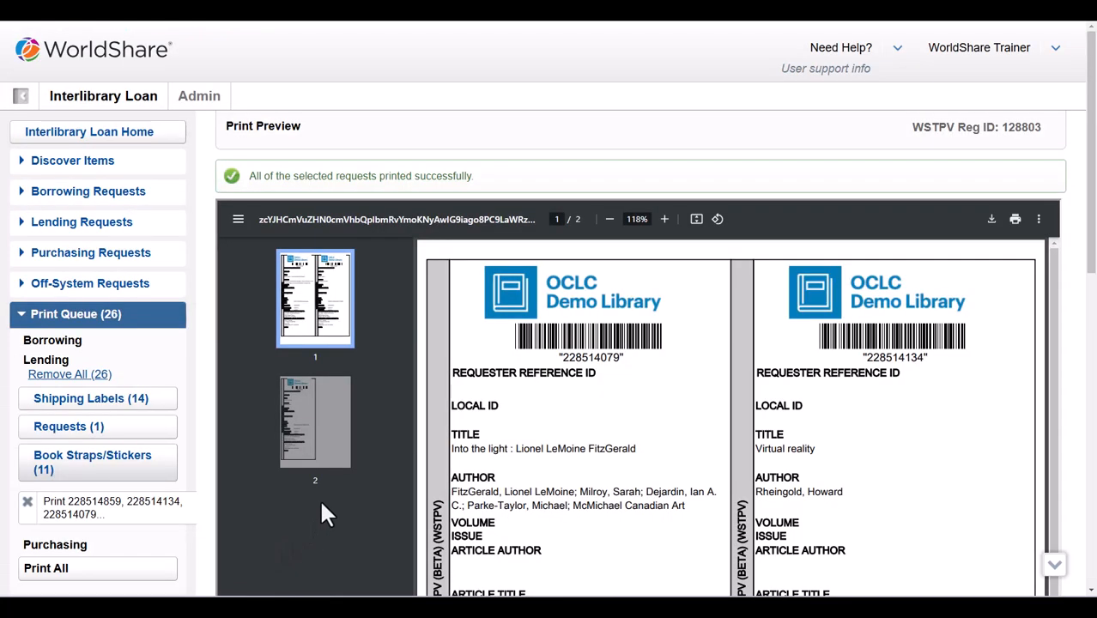
scroll(319, 510, down, 2)
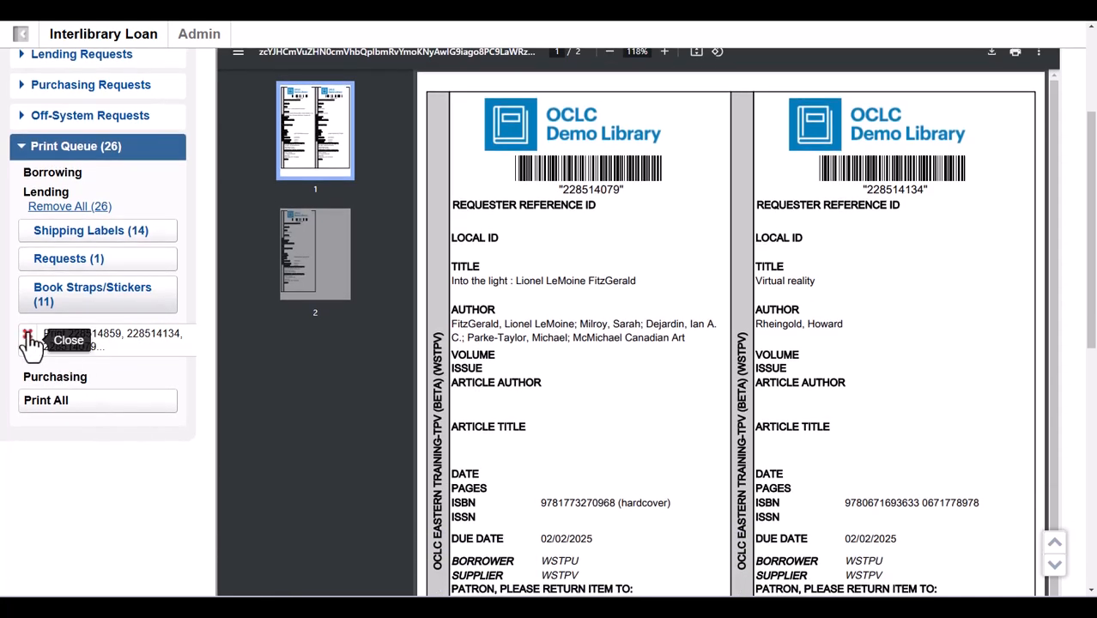
click(28, 337)
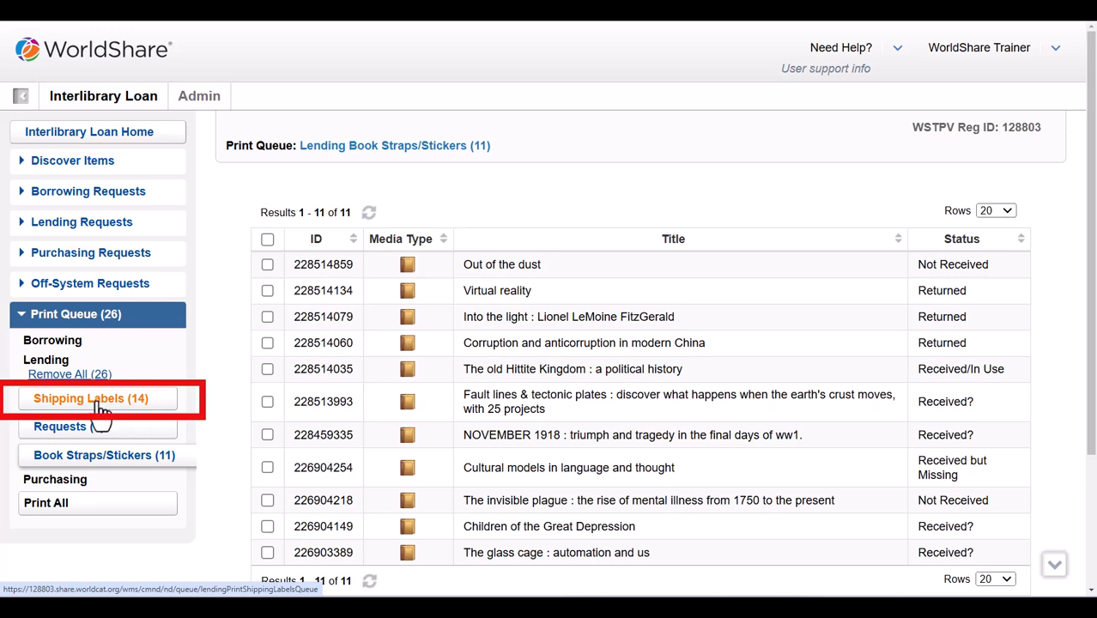
Select the Out of the dust and Virtual reality lending shipping labels
click(99, 410)
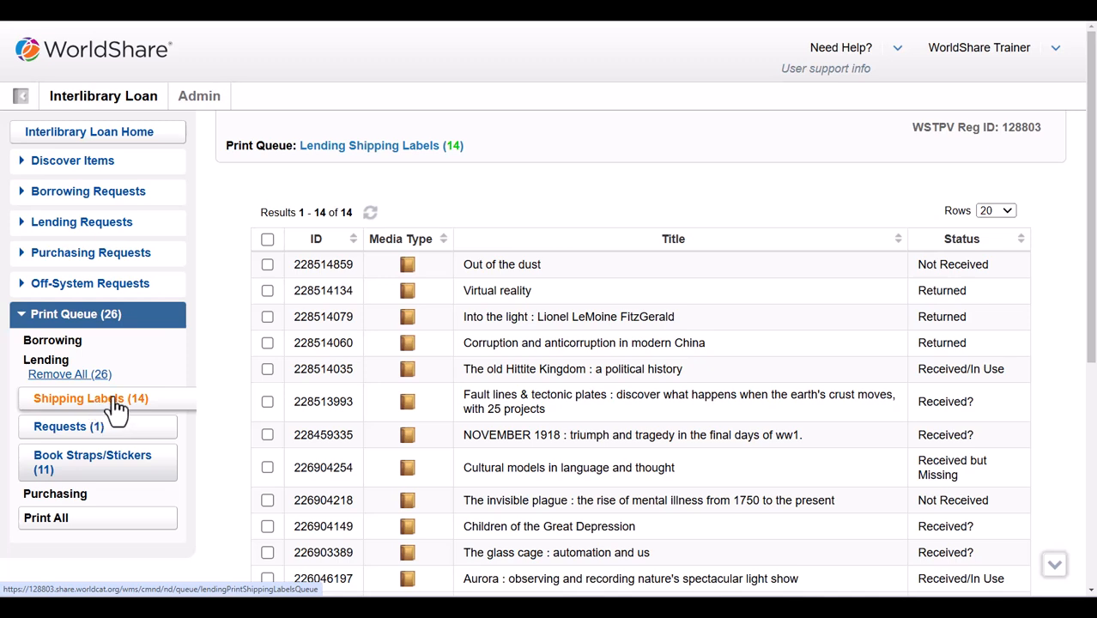
click(268, 266)
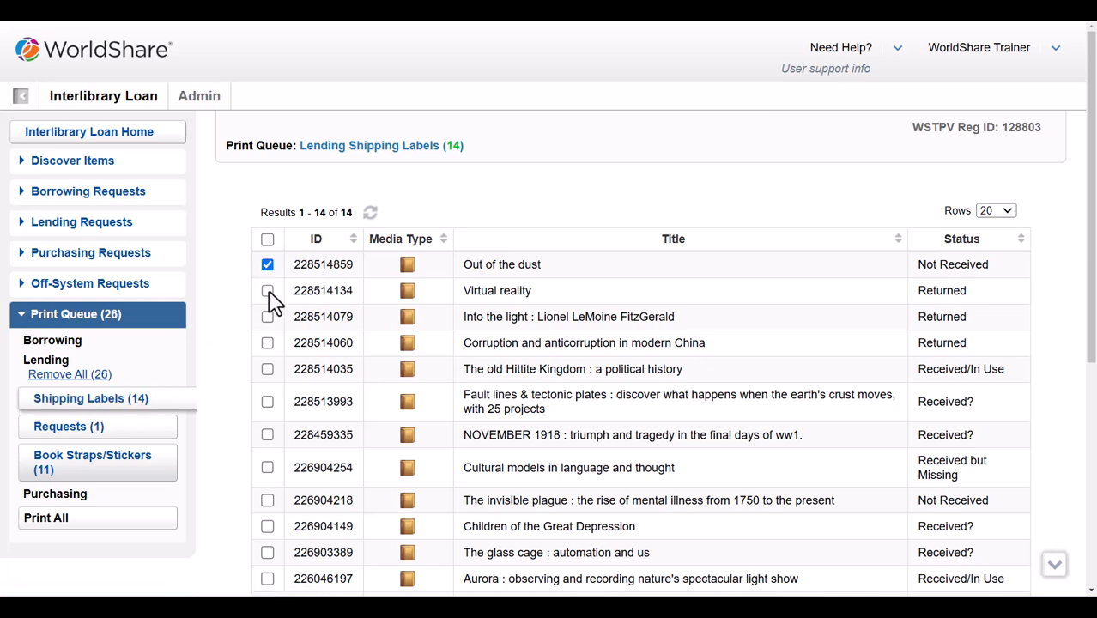
click(268, 292)
scroll(245, 355, down, 5)
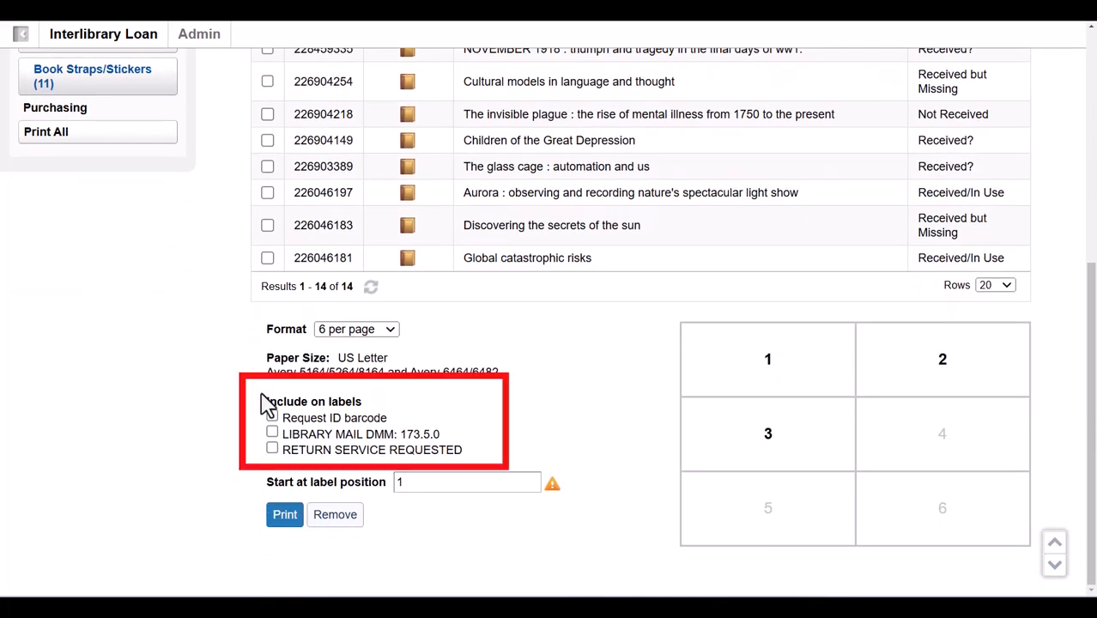
Include barcode, library mail and return service lines, start at label position 2, and print
click(272, 417)
click(272, 433)
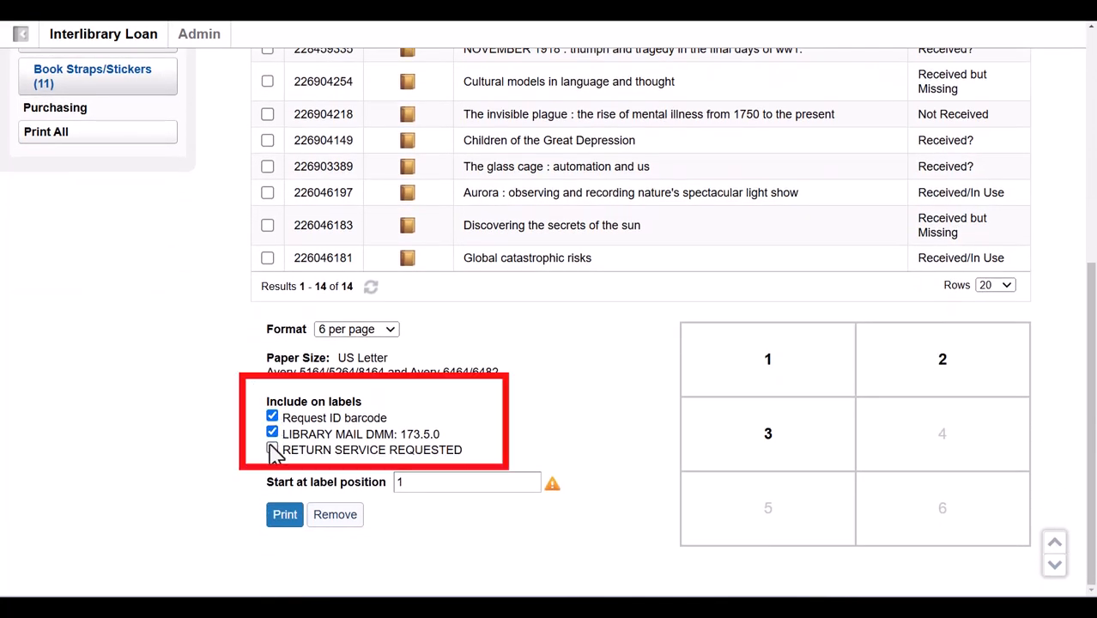
click(272, 450)
click(399, 482)
key(BackSpace)
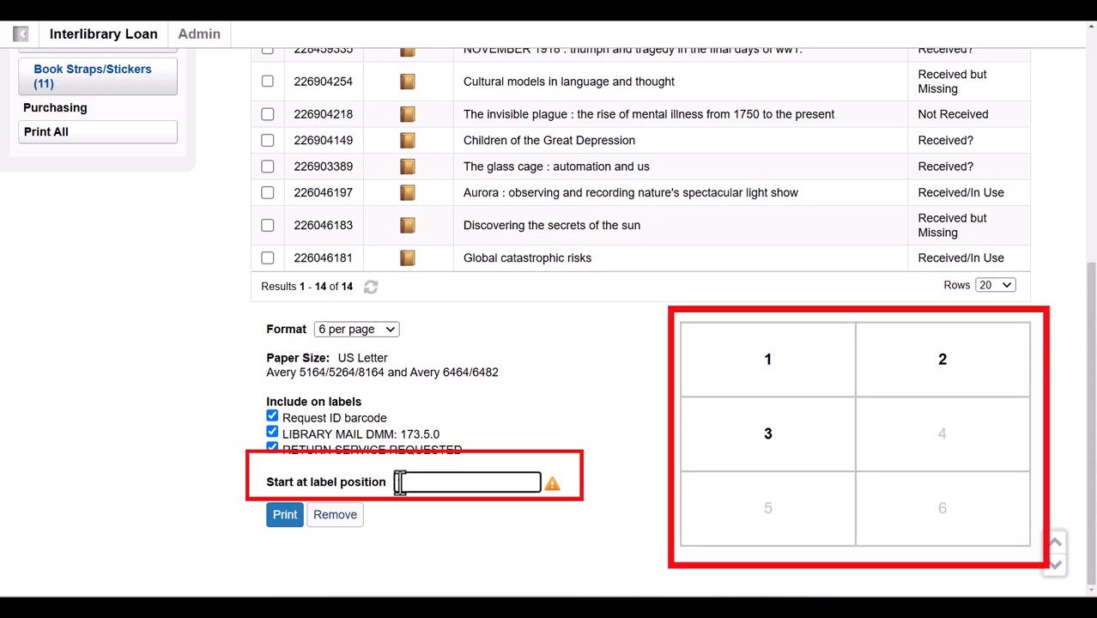
text(2)
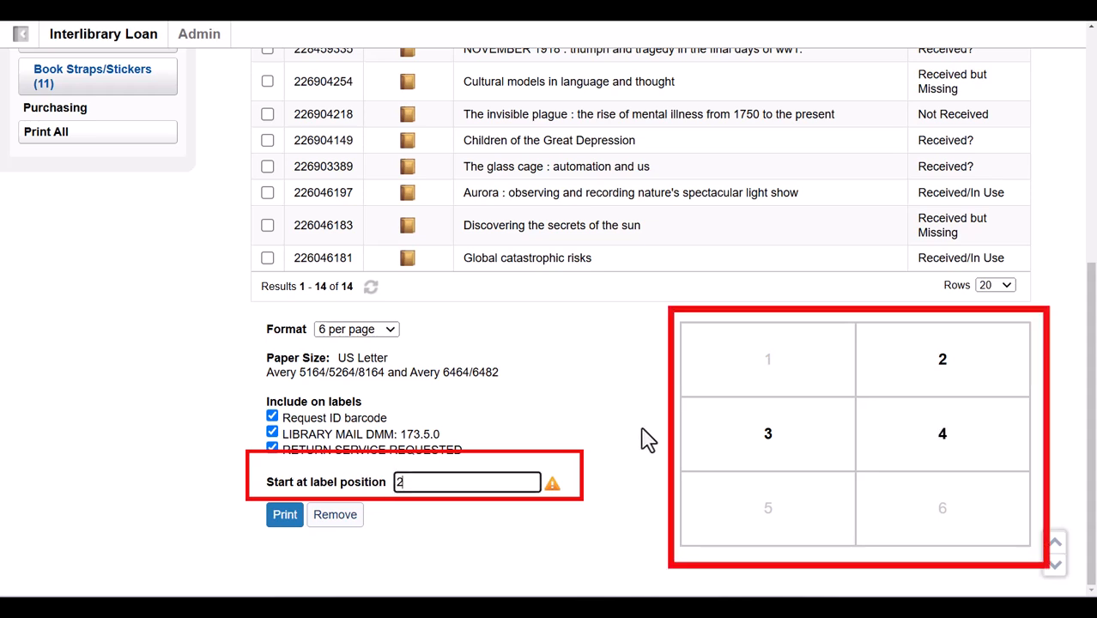
click(286, 517)
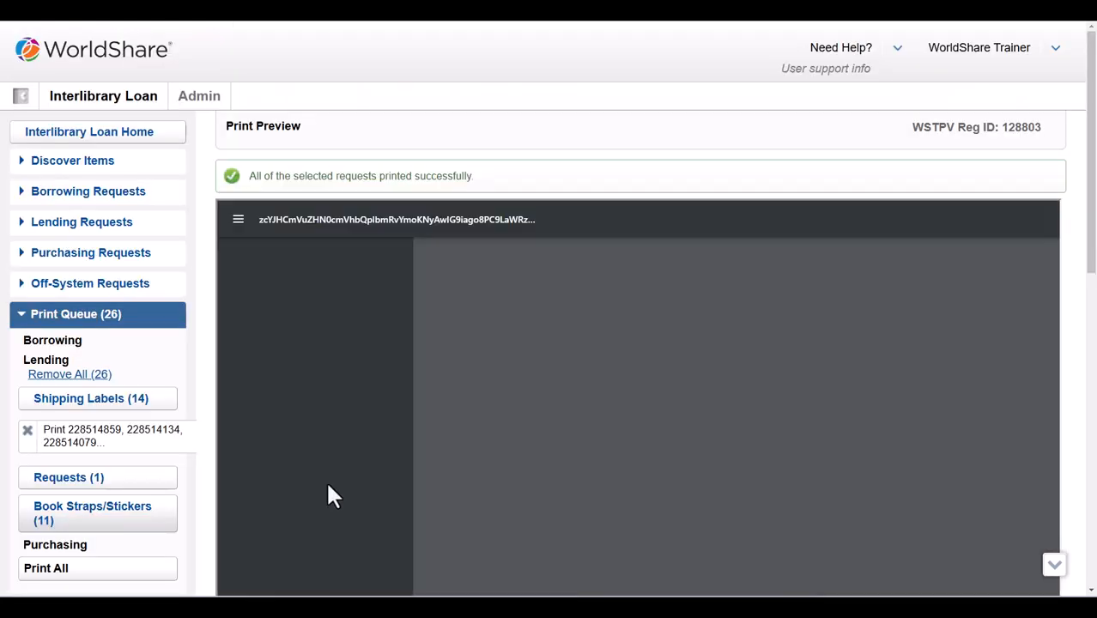
Scroll through the shipping label print preview
scroll(331, 494, down, 3)
scroll(330, 486, down, 2)
scroll(327, 484, up, 2)
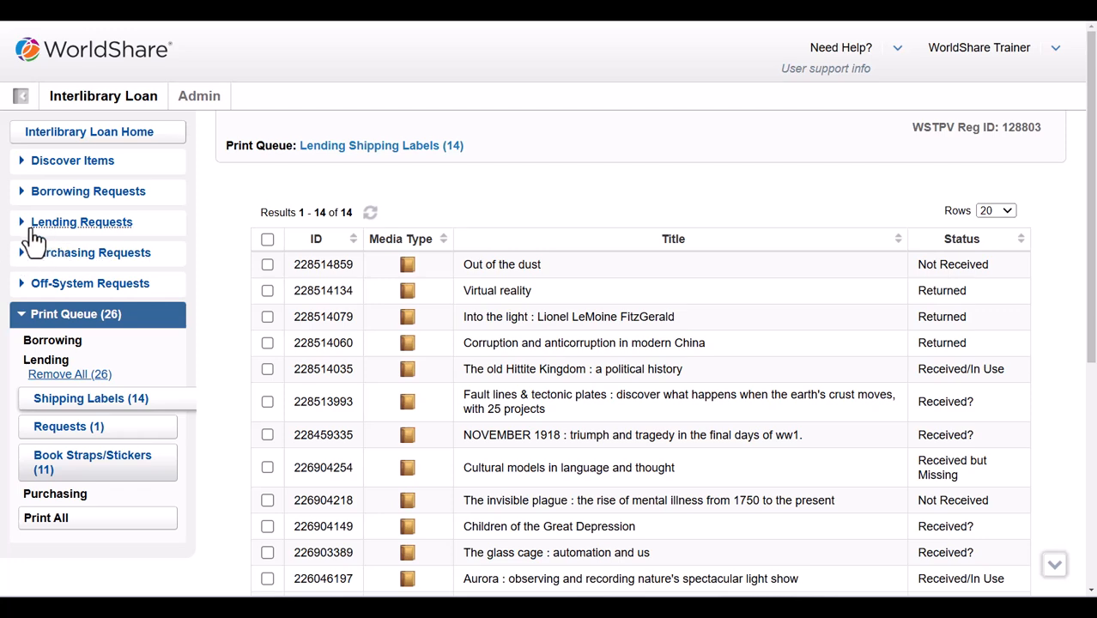
Open the Fault lines & tectonic plates request under Shipped/In Transit and view its Print Now options
click(28, 225)
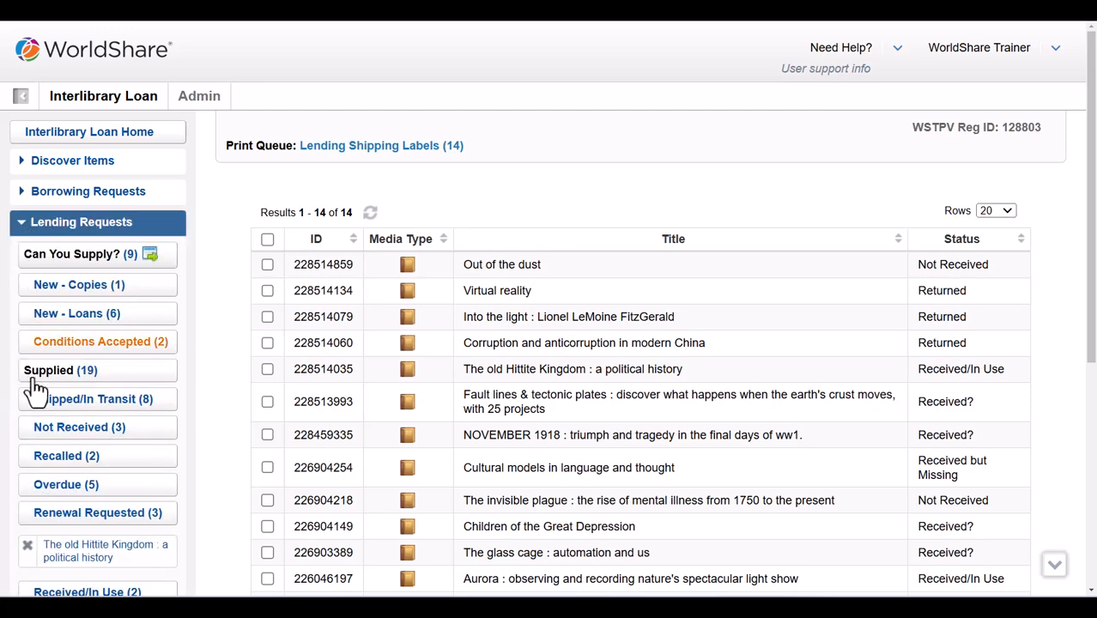
click(85, 399)
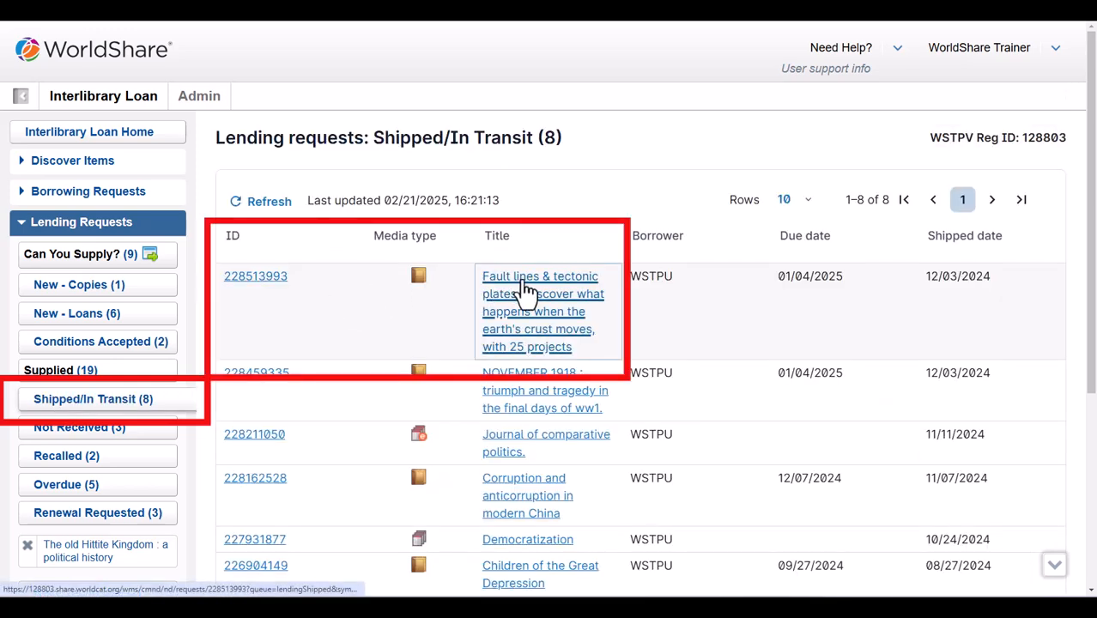
click(525, 289)
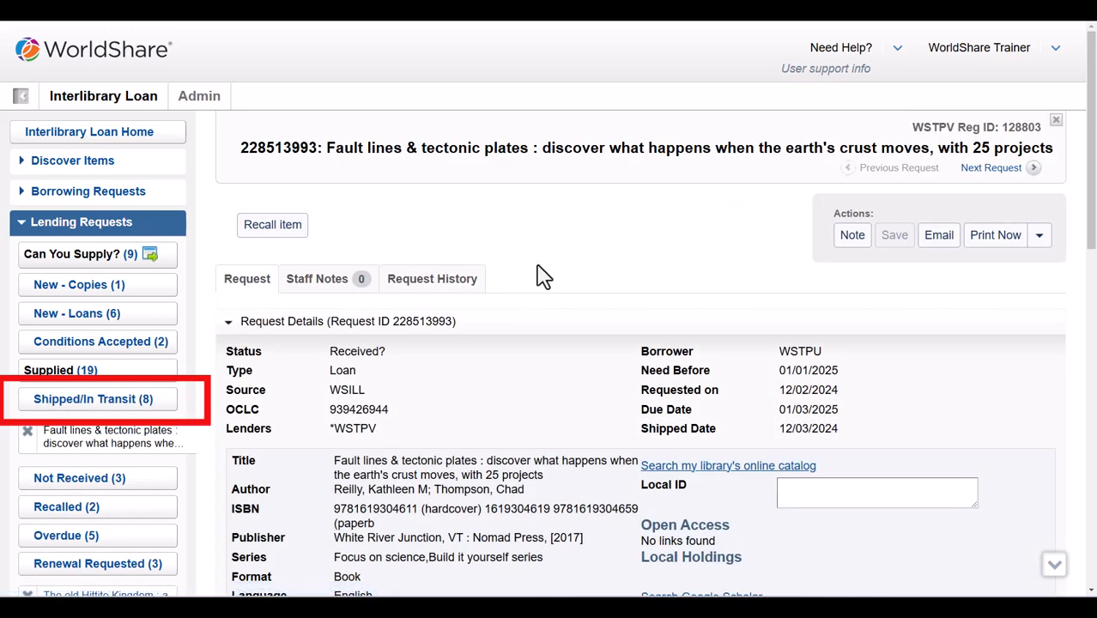
click(1039, 241)
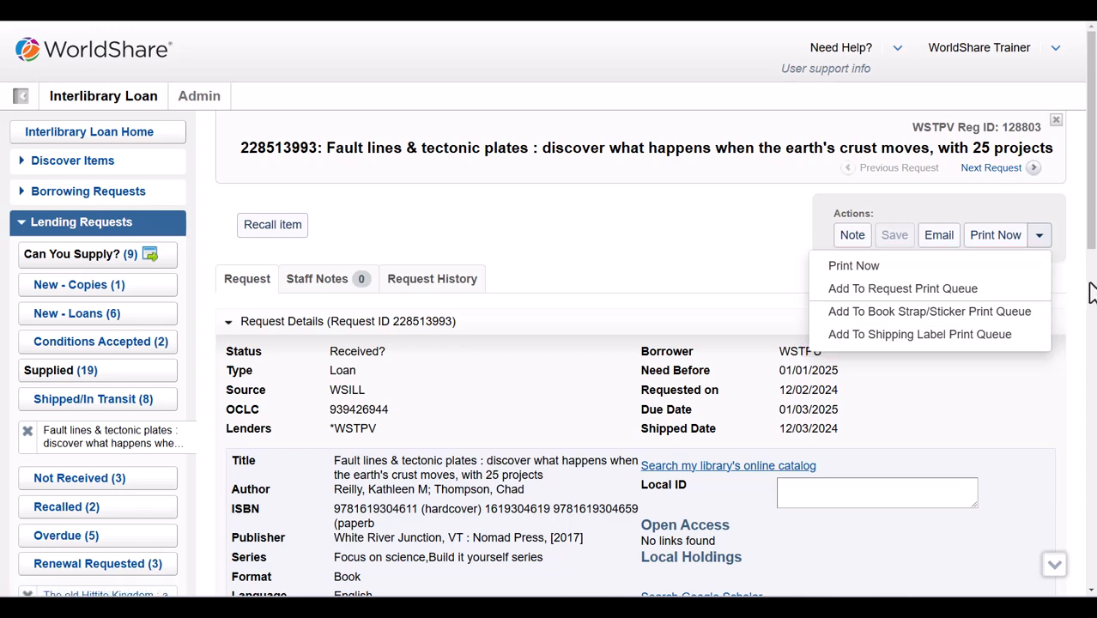
scroll(1086, 291, down, 5)
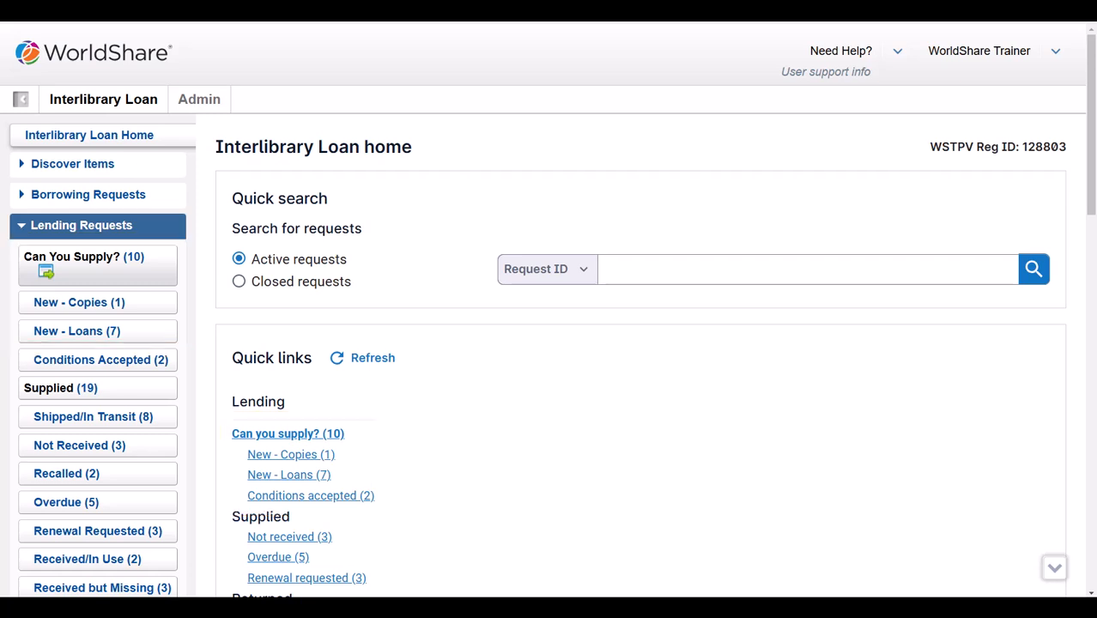
Answer the Barrington atlas loan request with Conditional - Cannot lend; copy which pages?
click(101, 348)
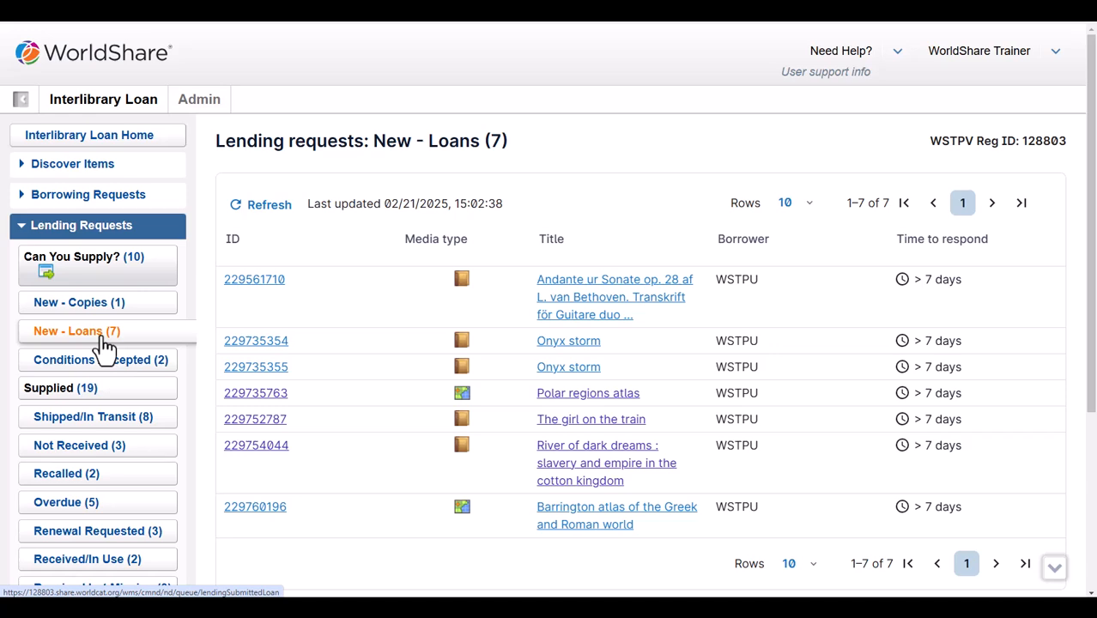
click(252, 515)
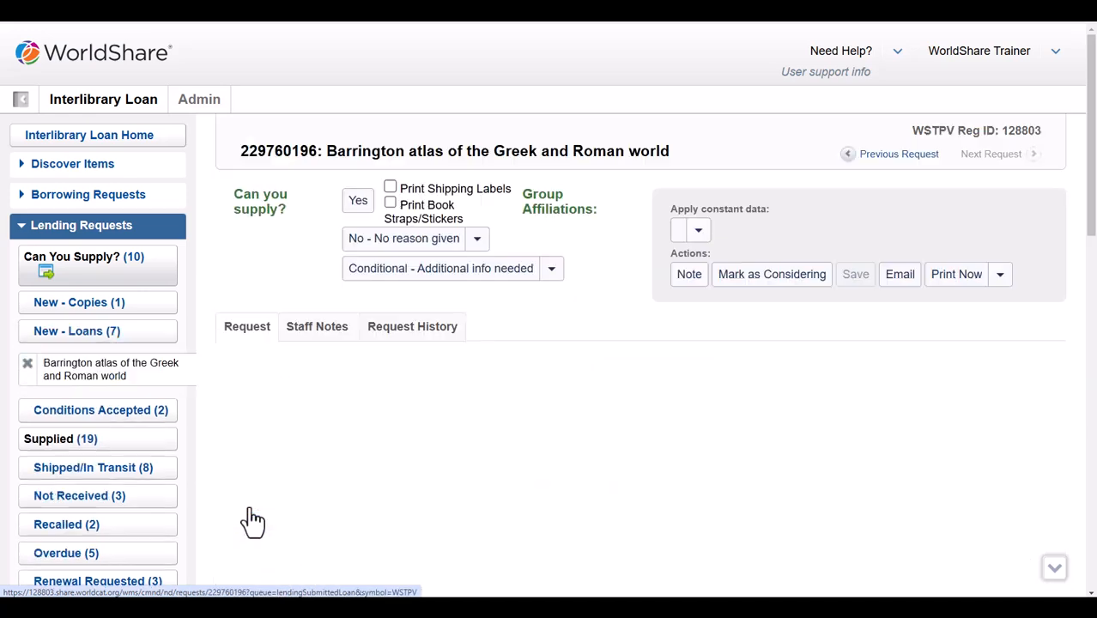
click(548, 272)
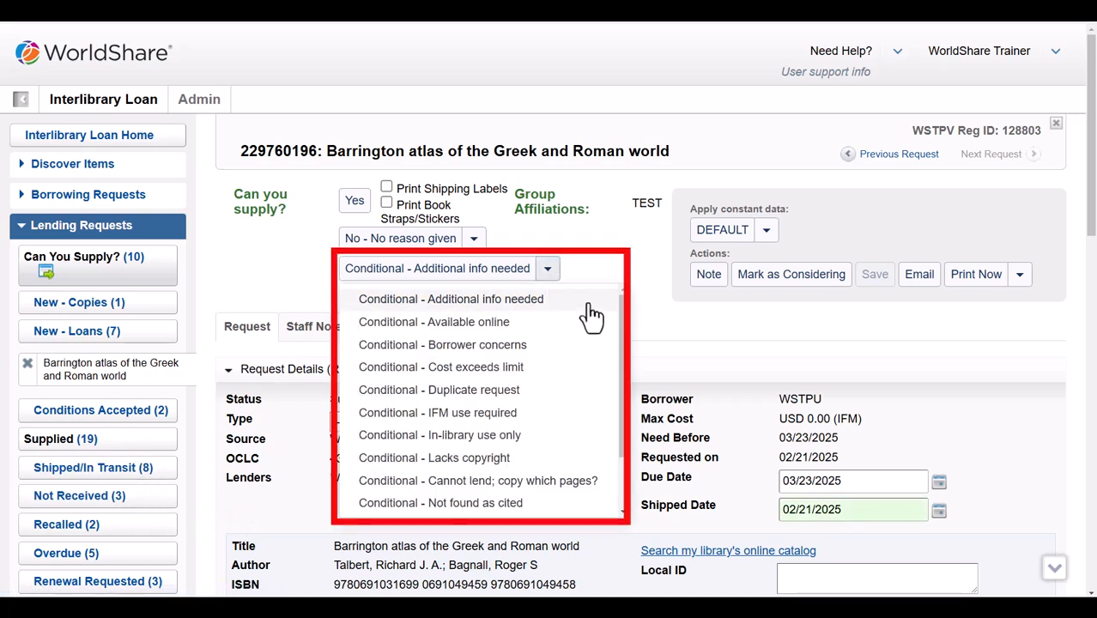
drag(628, 342, 624, 390)
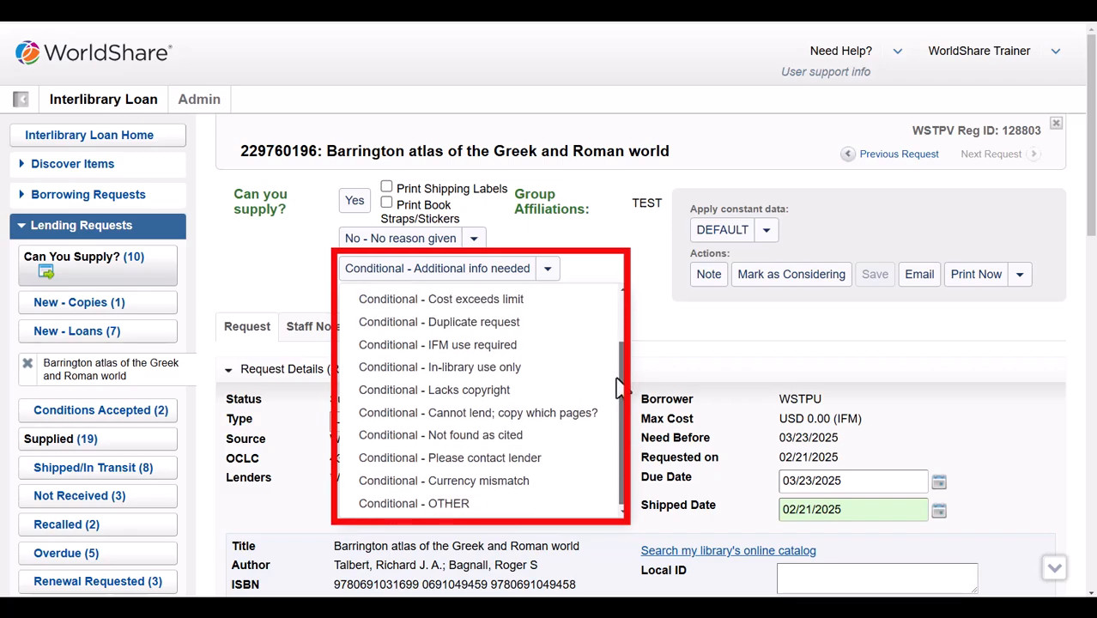
click(558, 415)
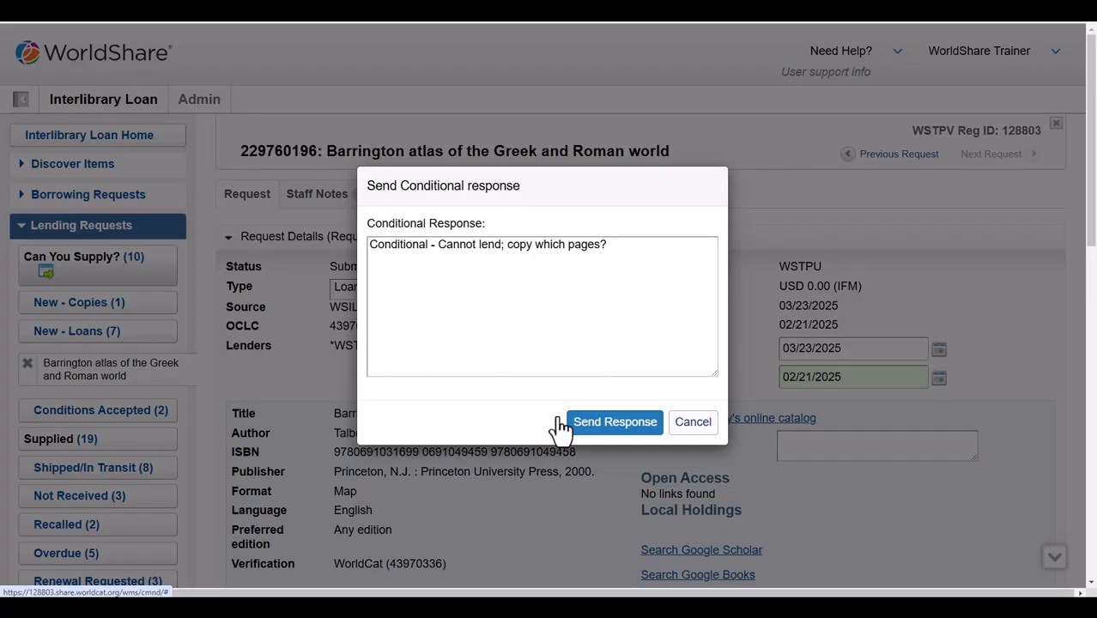
click(615, 422)
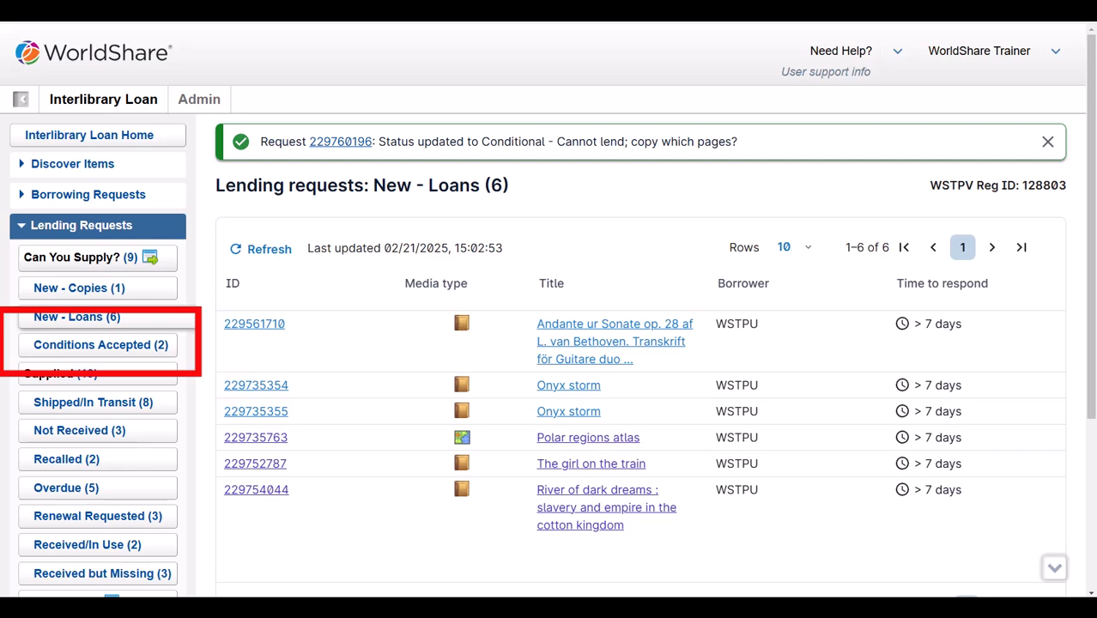
Open the Barrington atlas request from the Conditions Accepted queue
click(99, 348)
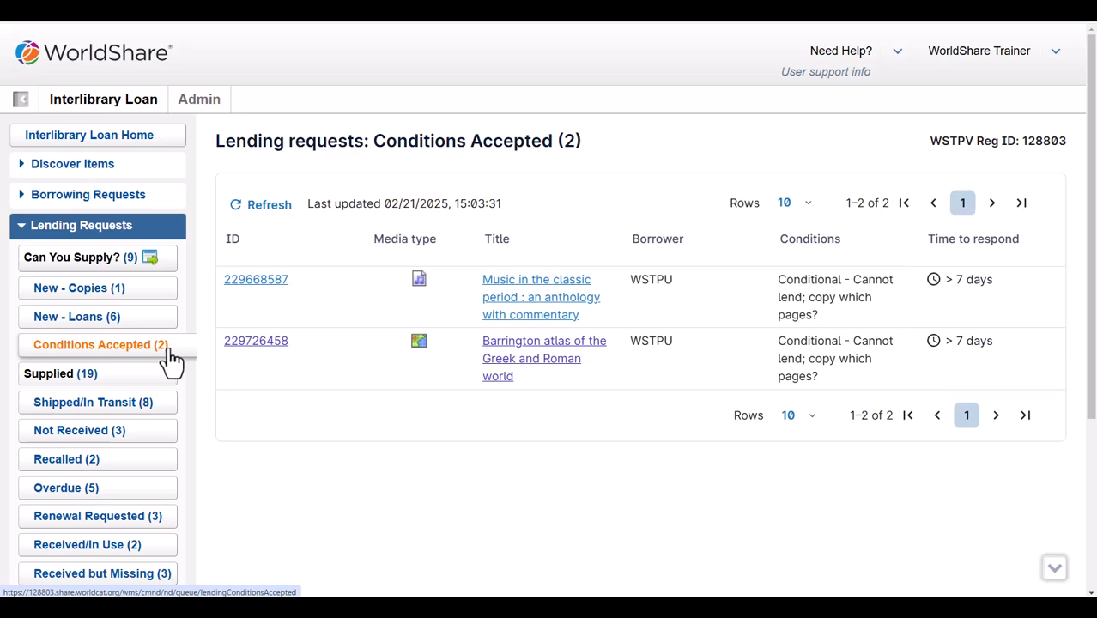
click(544, 356)
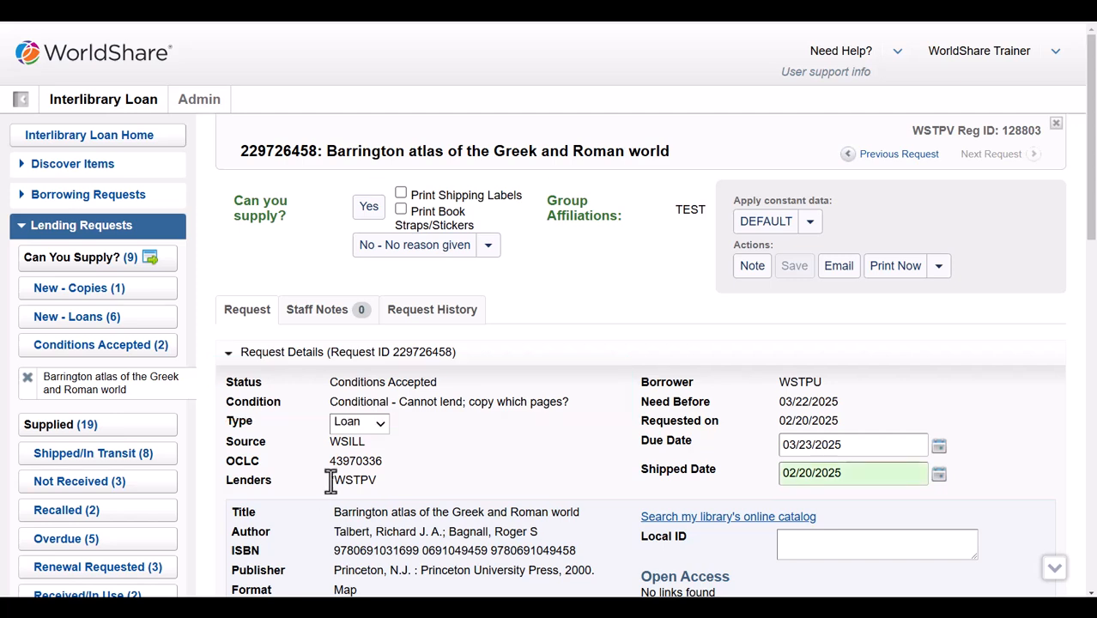
scroll(468, 455, down, 4)
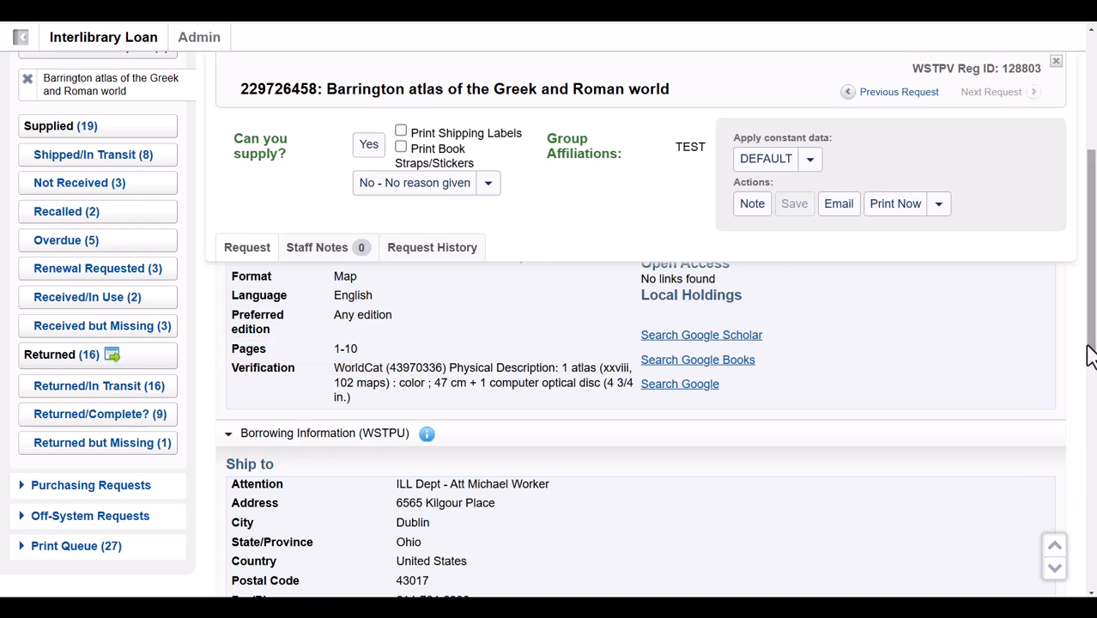
drag(1089, 350, 1091, 273)
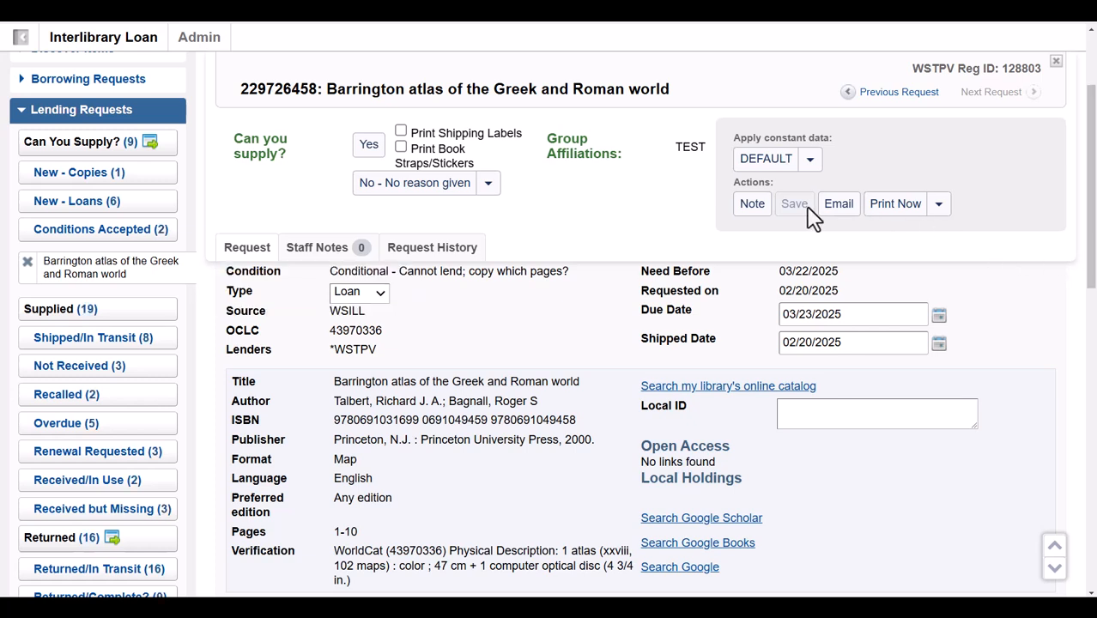
Review the constant data presets and decline reasons without changing anything
click(808, 168)
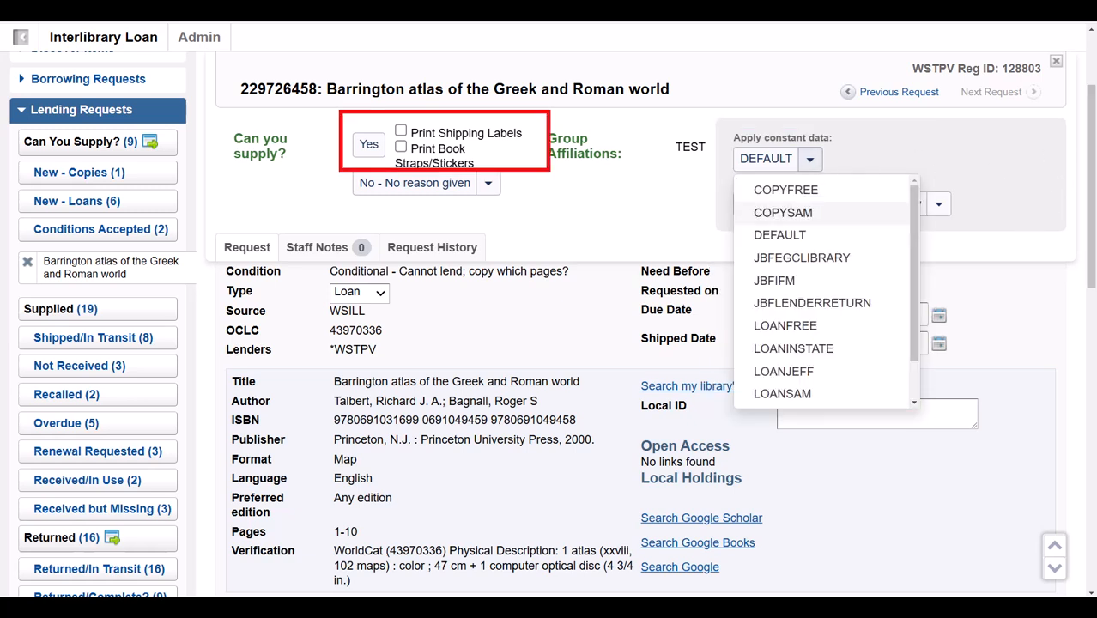
click(1090, 291)
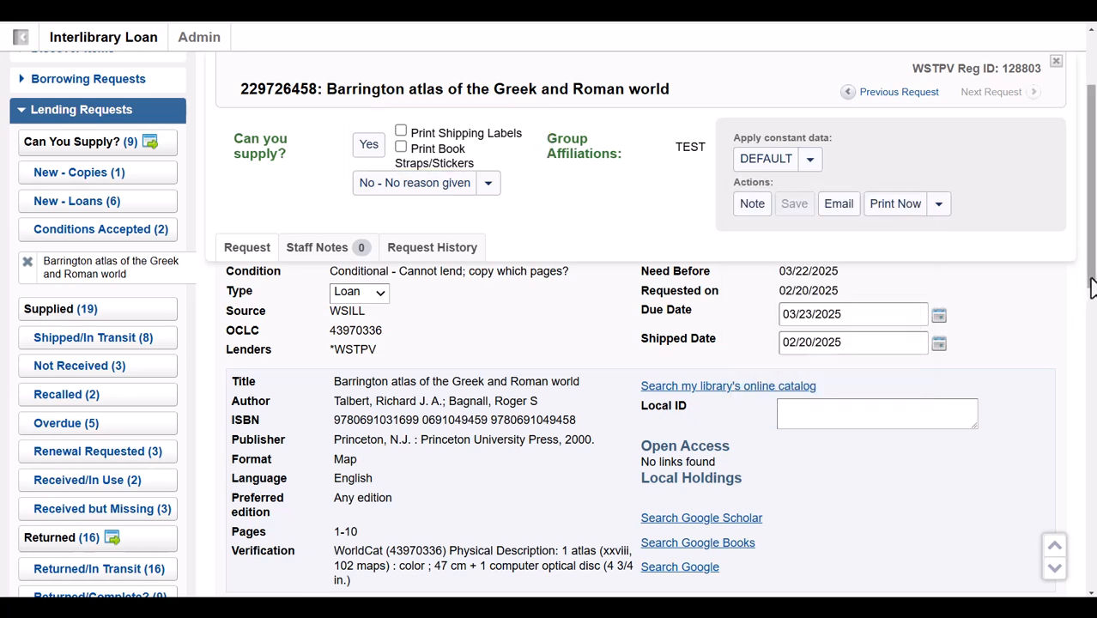
click(489, 183)
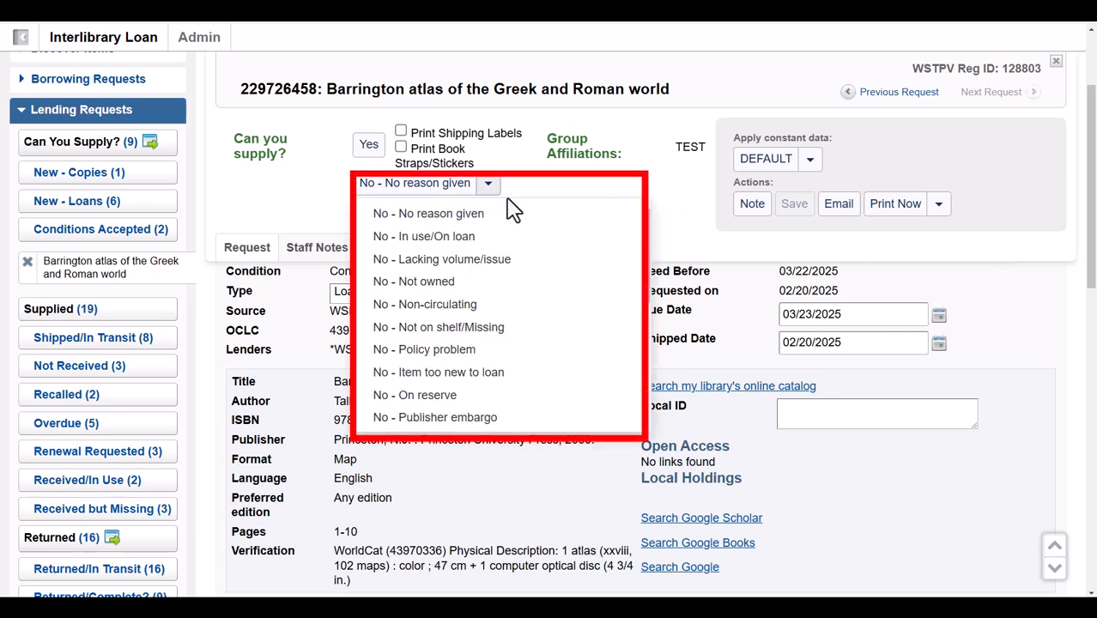
scroll(649, 249, down, 4)
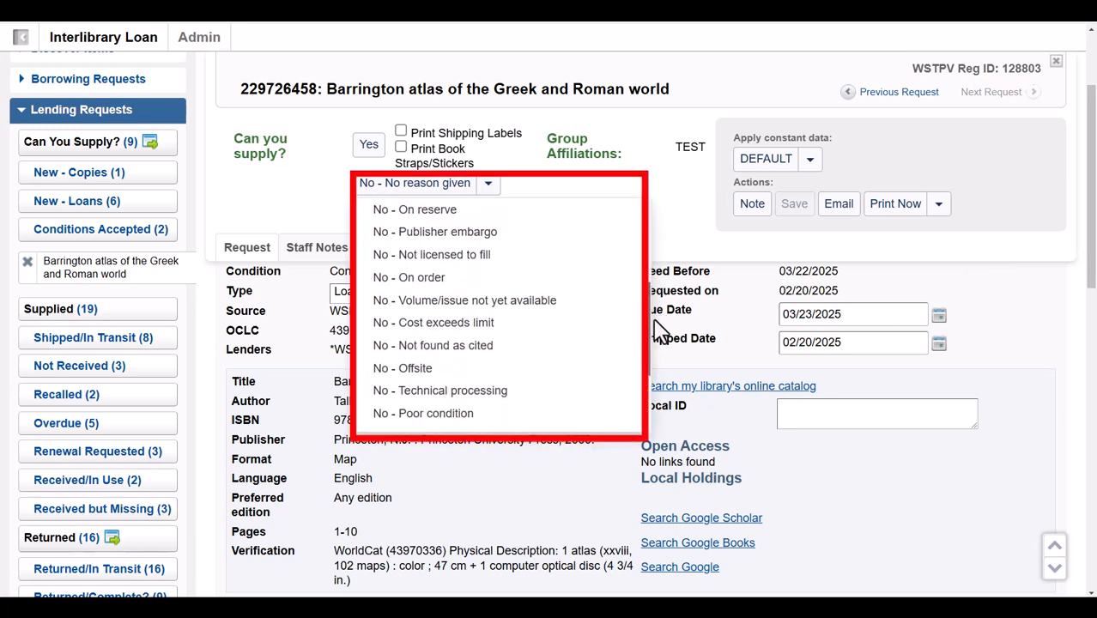
scroll(659, 330, down, 3)
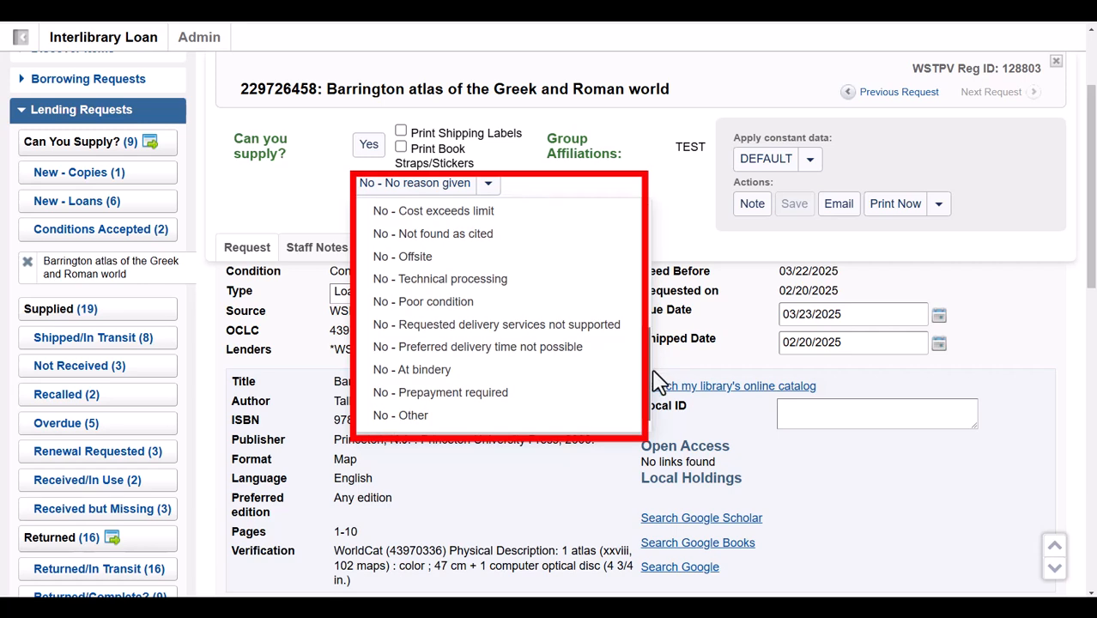
scroll(659, 382, up, 5)
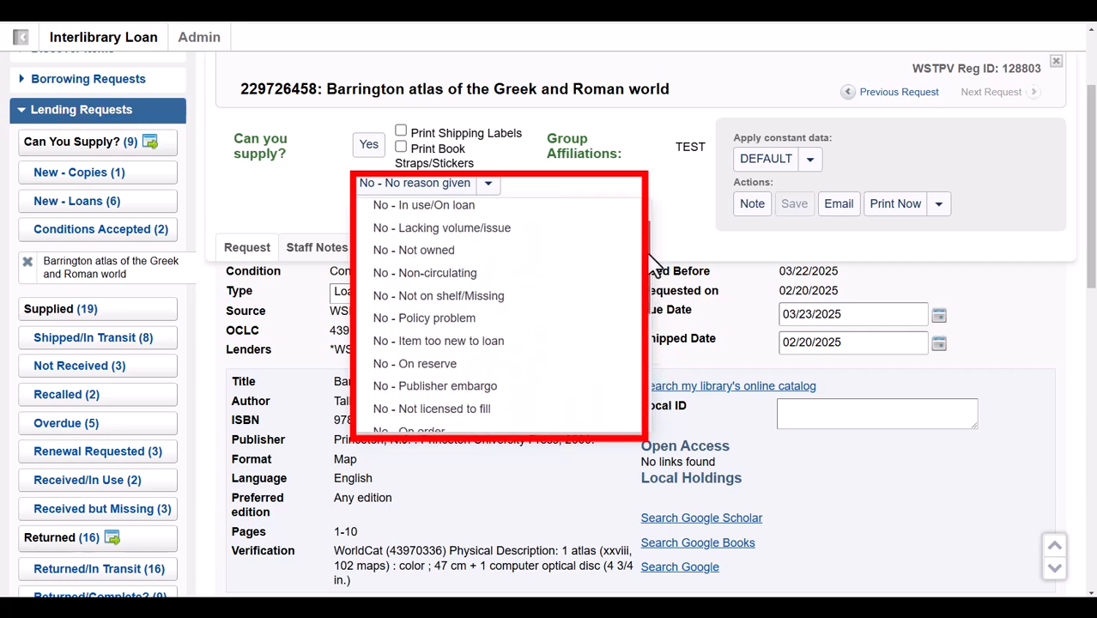
scroll(649, 249, up, 3)
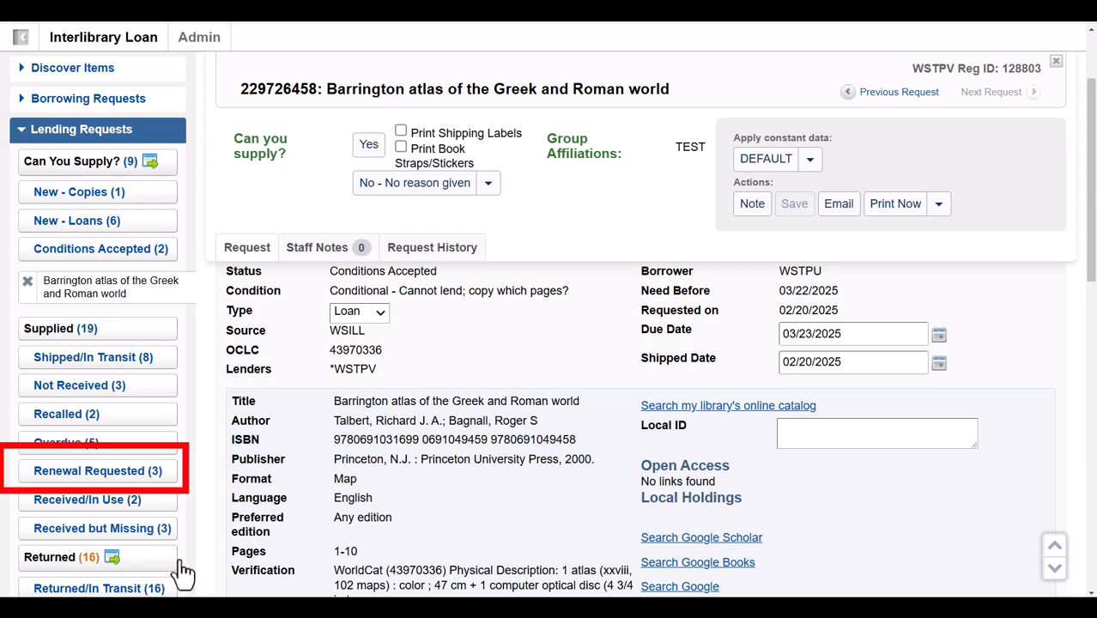
From Renewal Requested, open The old Hittite Kingdom request and set its New Due Date to 03/07/2025
click(80, 481)
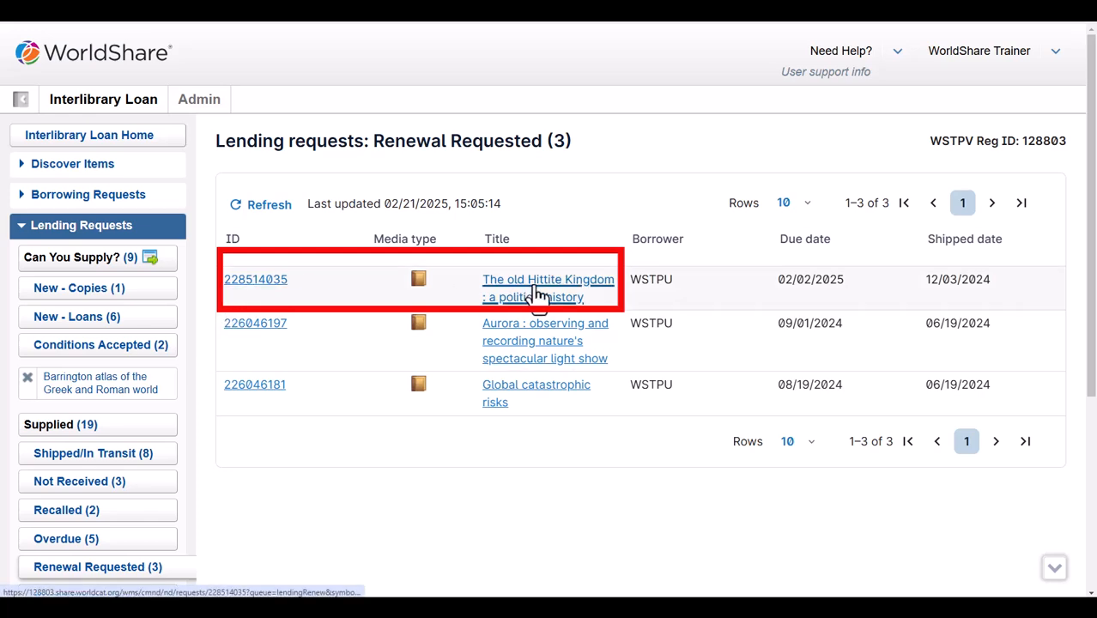
click(536, 292)
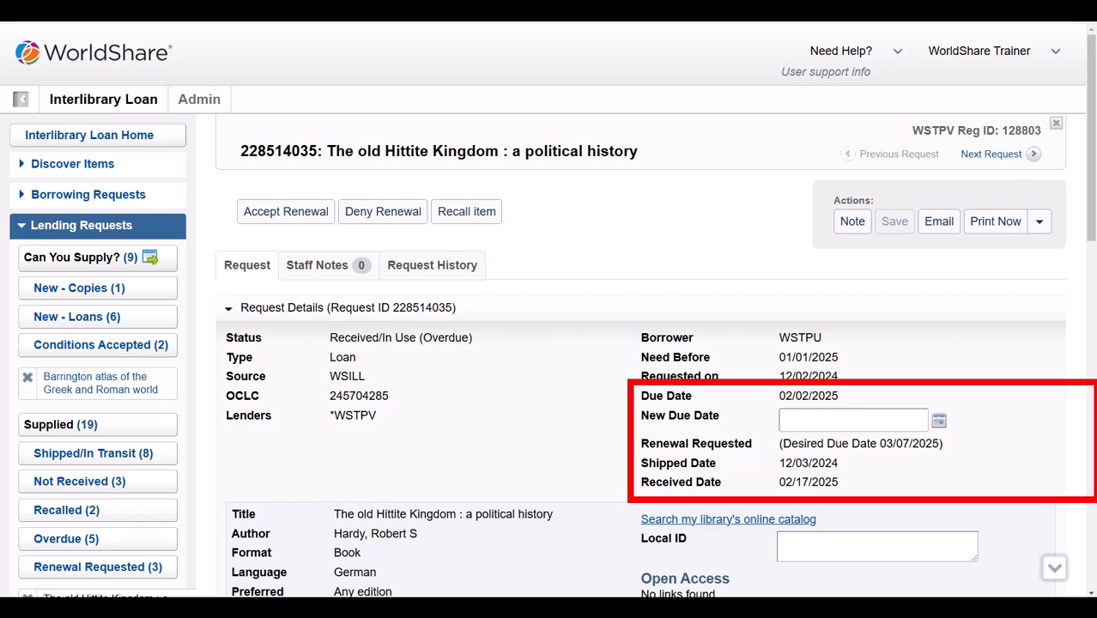
click(939, 421)
click(1062, 421)
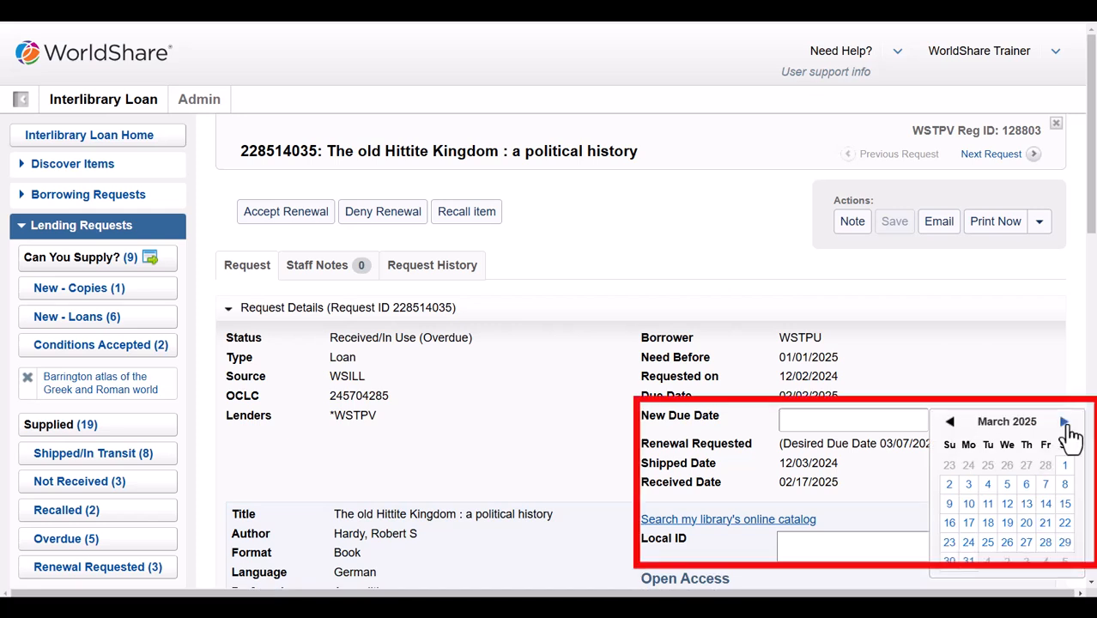
click(1047, 486)
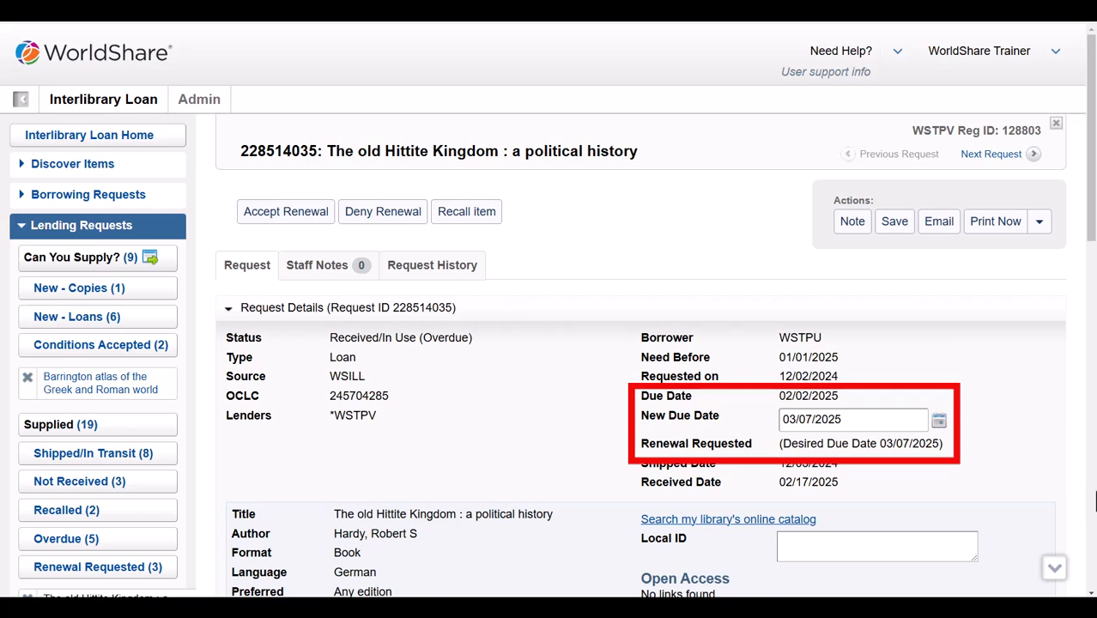